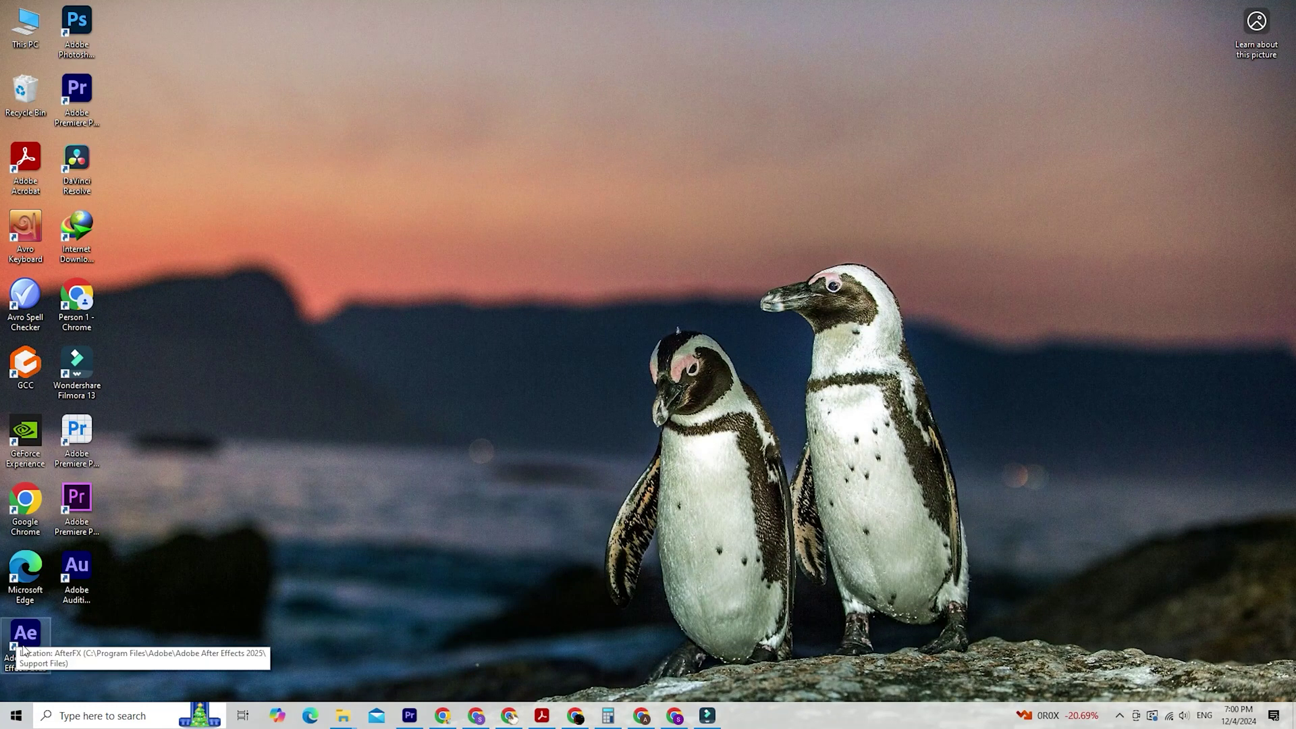
Launch After Effects and view the Multi-Frame Rendering and 3D design space overviews
{"action": "double_click", "coordinate": [31, 640]}
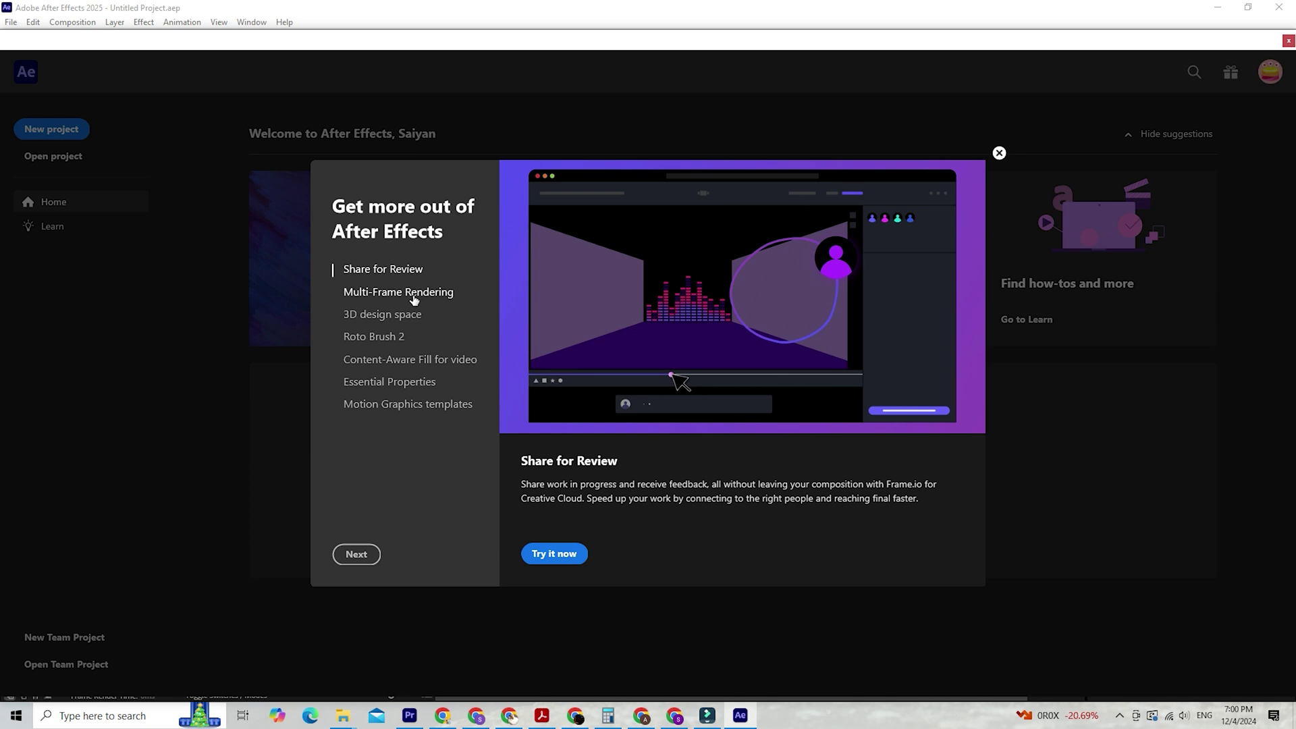
{"action": "left_click", "coordinate": [414, 297]}
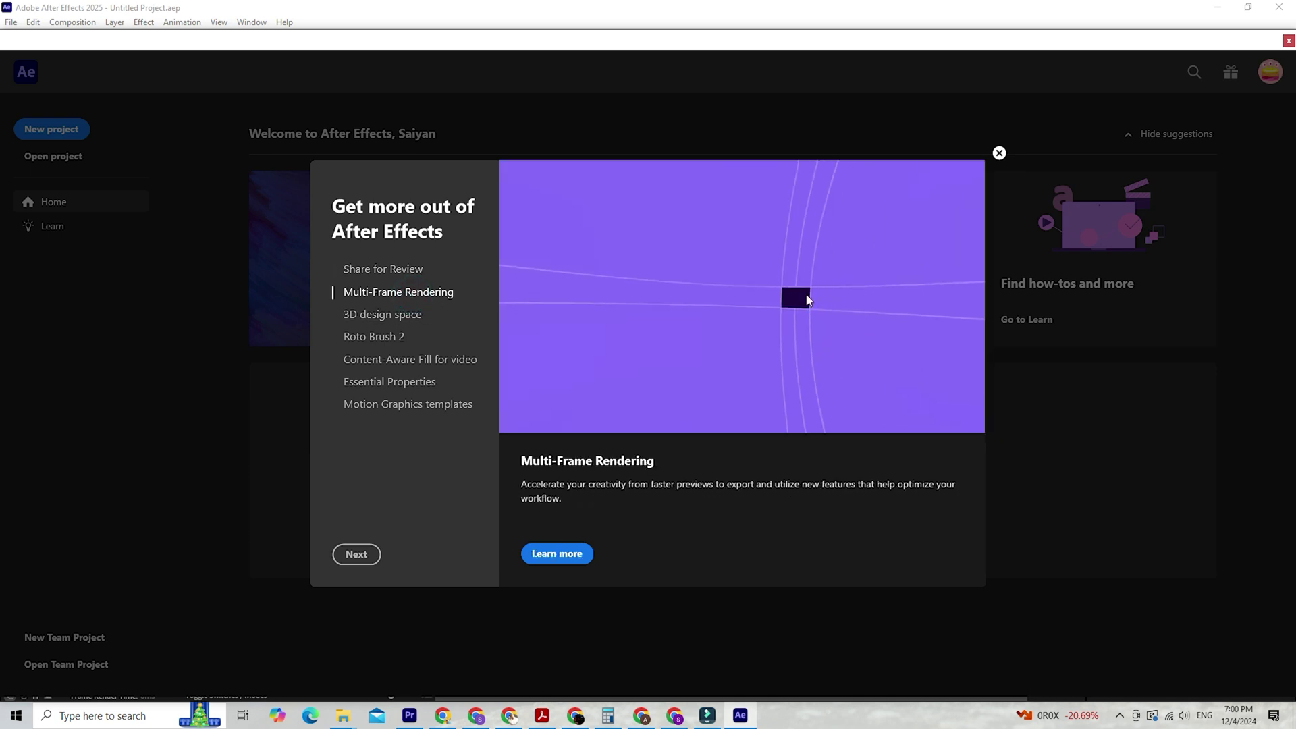
{"action": "left_click", "coordinate": [384, 315]}
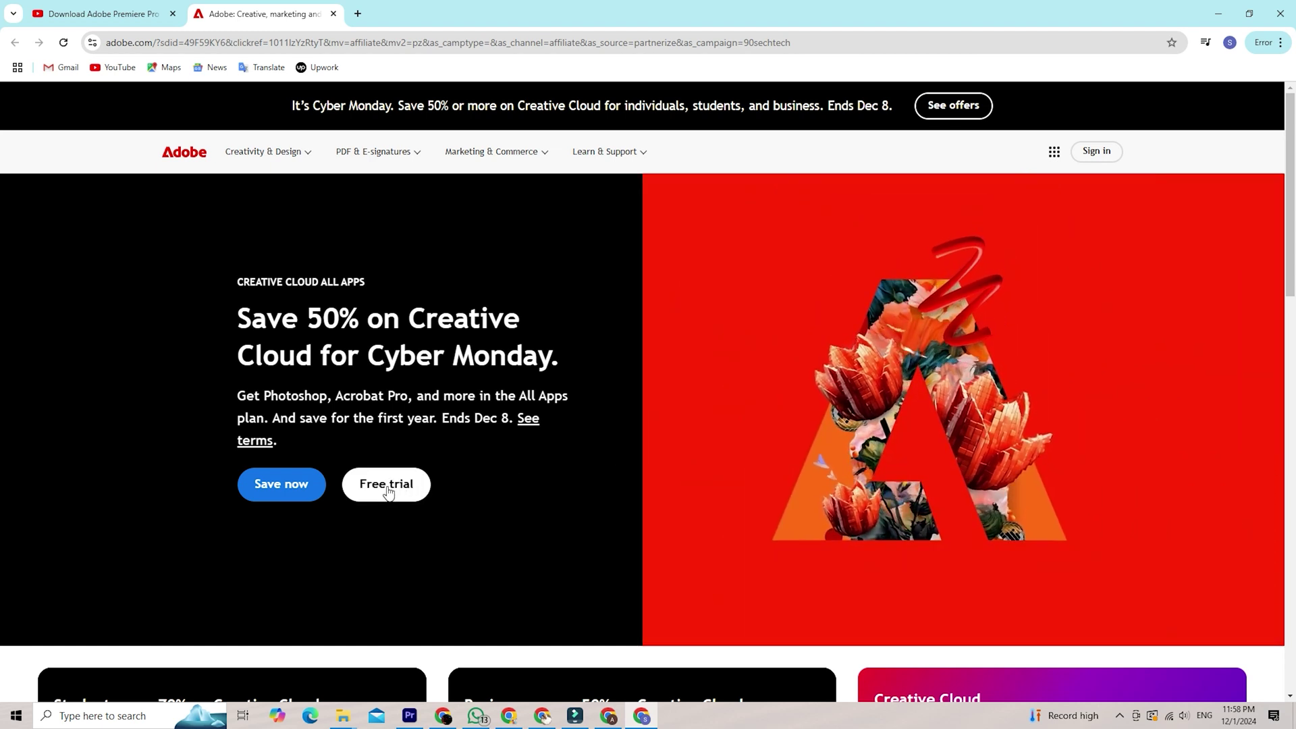
Open the Creative Cloud free trial and switch the plan picker to the Business plans
{"action": "left_click", "coordinate": [401, 486]}
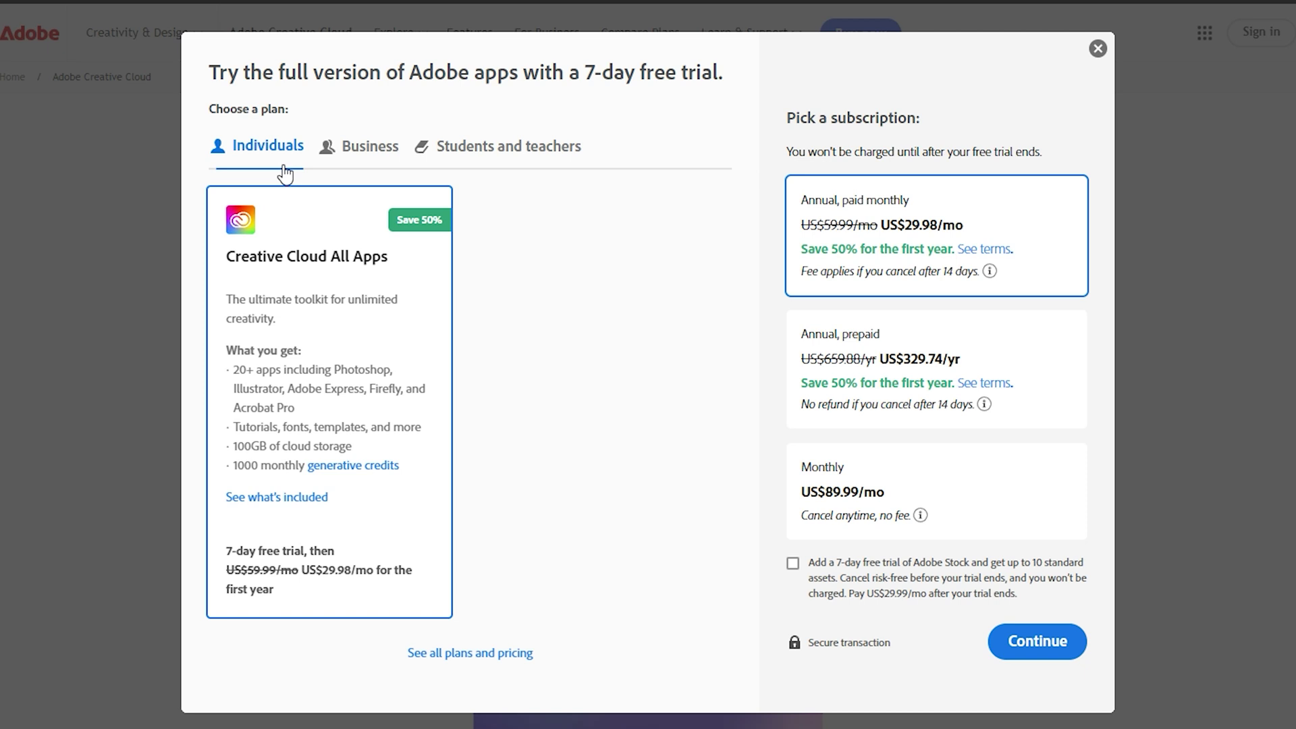
{"action": "left_click_drag", "start_coordinate": [237, 263], "coordinate": [428, 350]}
{"action": "left_click", "coordinate": [426, 344]}
{"action": "left_click", "coordinate": [358, 146]}
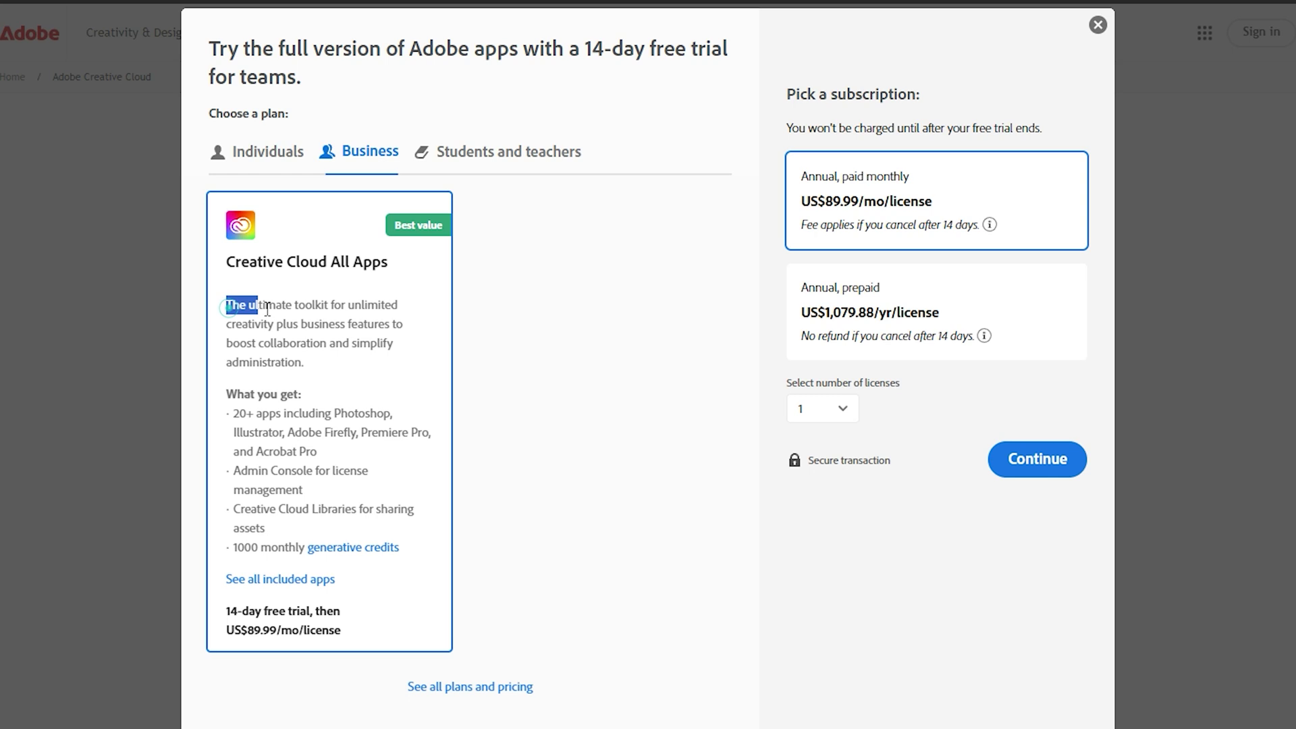
{"action": "left_click_drag", "start_coordinate": [267, 309], "coordinate": [386, 372]}
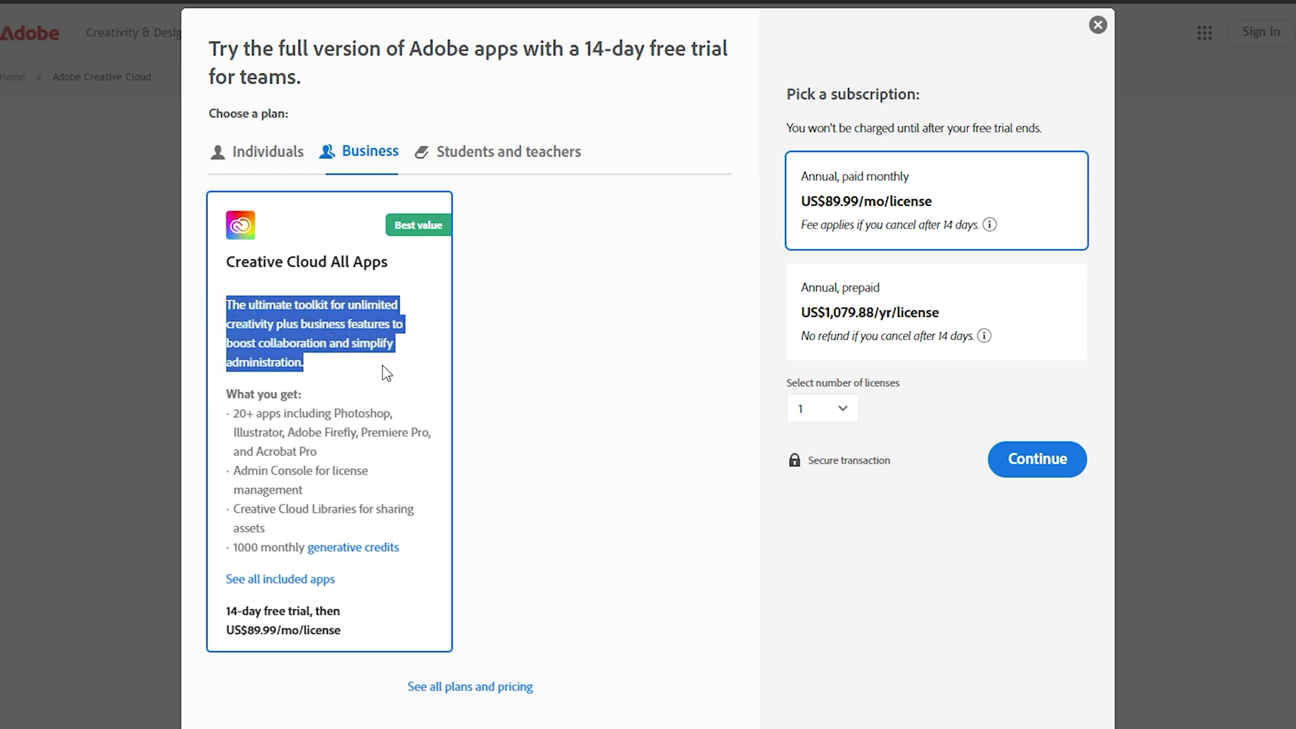
{"action": "left_click", "coordinate": [349, 382]}
{"action": "left_click", "coordinate": [364, 149]}
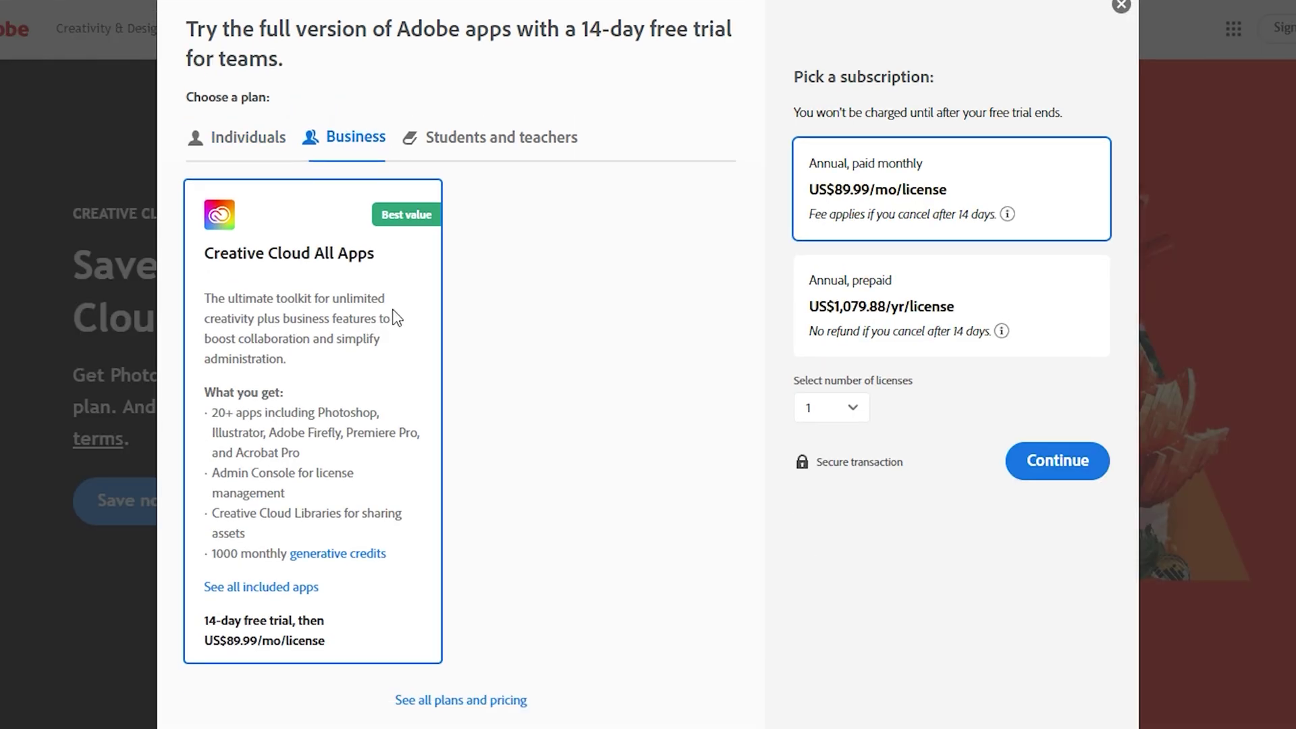
Continue to checkout with the Business plan and paste the business e-mail address
{"action": "left_click", "coordinate": [1057, 462]}
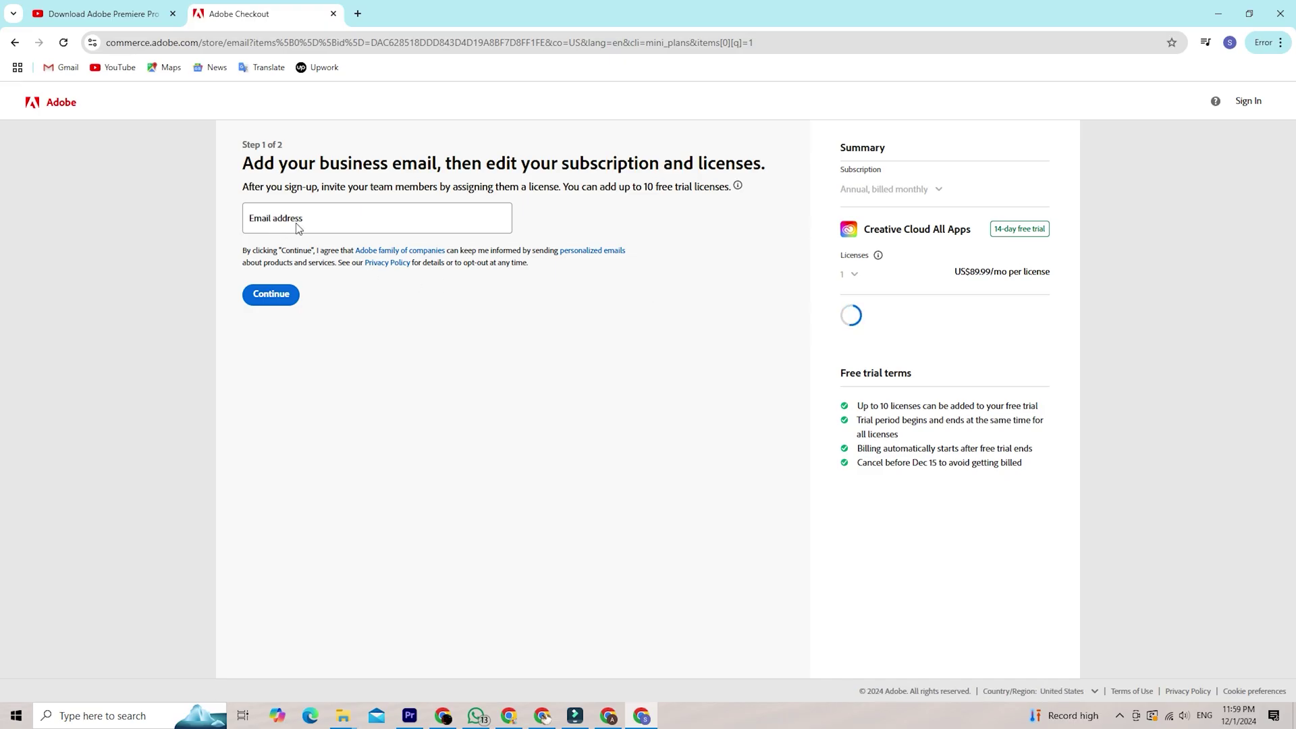
{"action": "key", "text": "ctrl+v"}
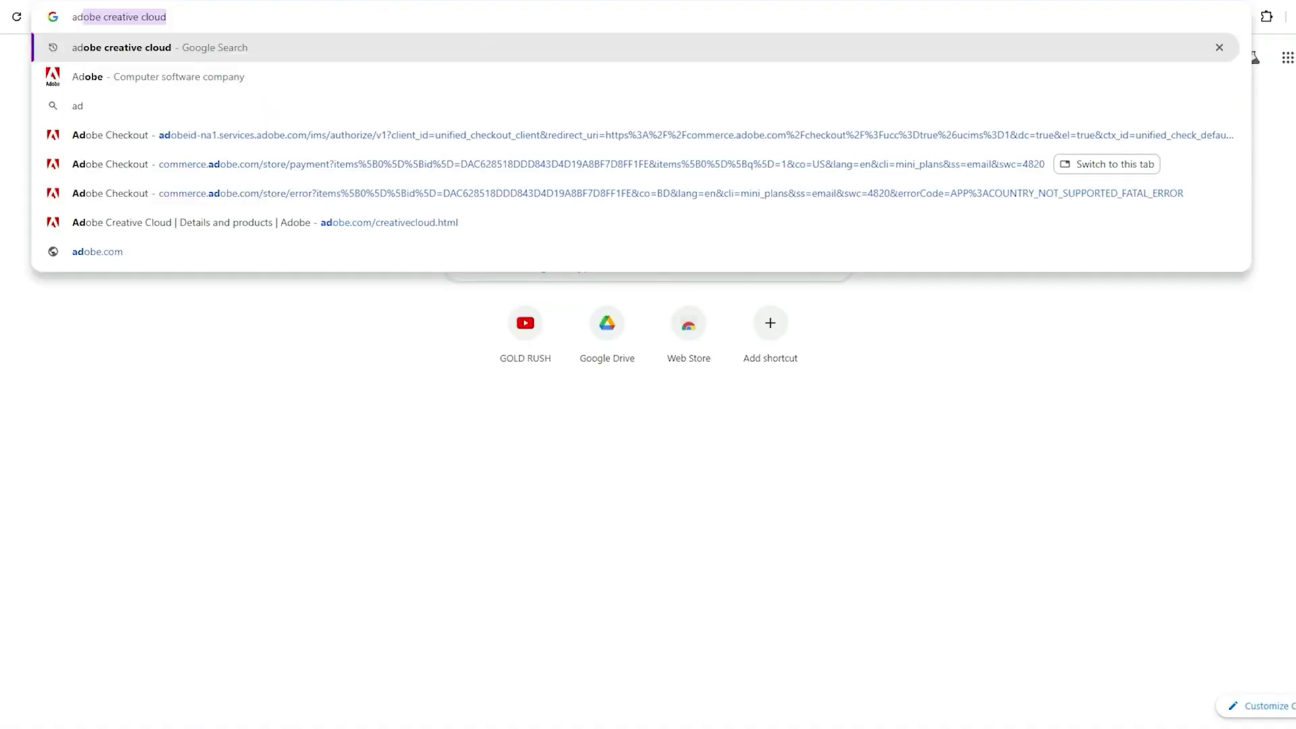
Search Google for 'adobe creative cloud app download'
{"action": "type", "text": "obe creative "}
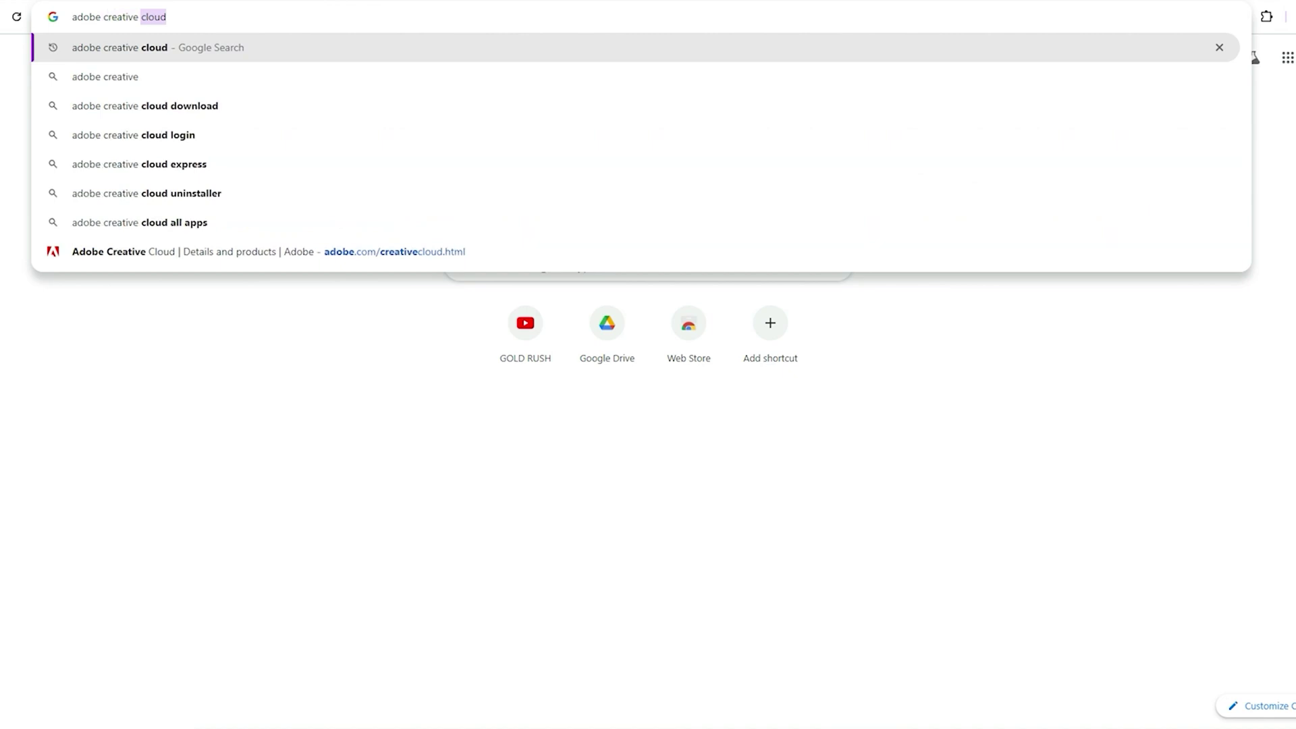
{"action": "type", "text": "cloud app download"}
{"action": "key", "text": "Return"}
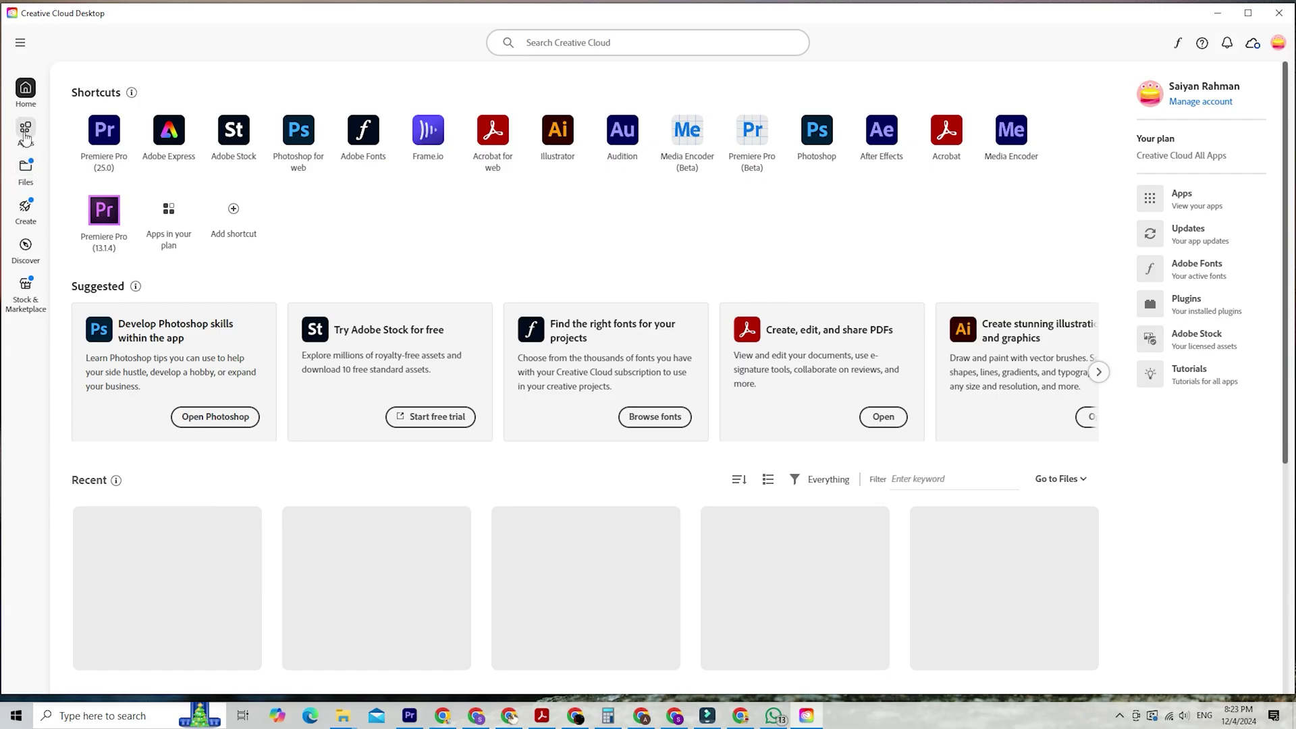
Show all apps in Creative Cloud Desktop and open After Effects from its card
{"action": "left_click", "coordinate": [25, 135]}
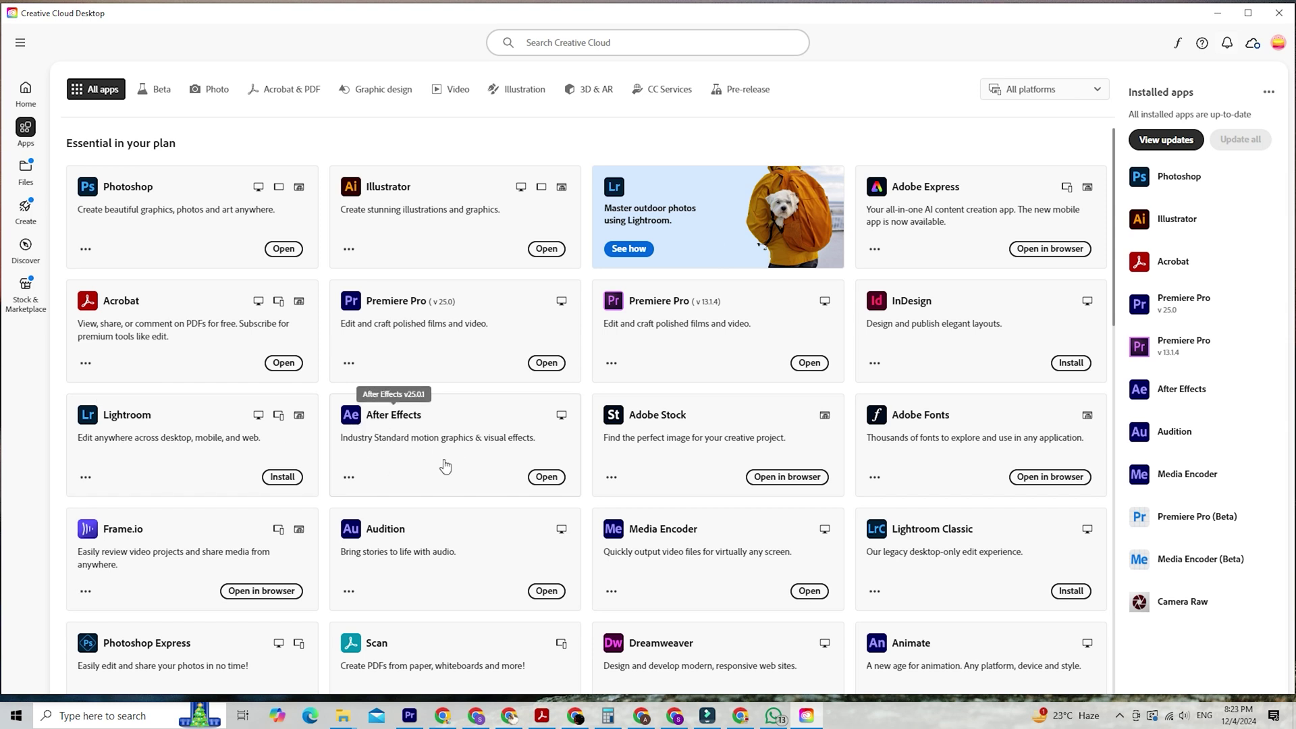
{"action": "left_click", "coordinate": [544, 477]}
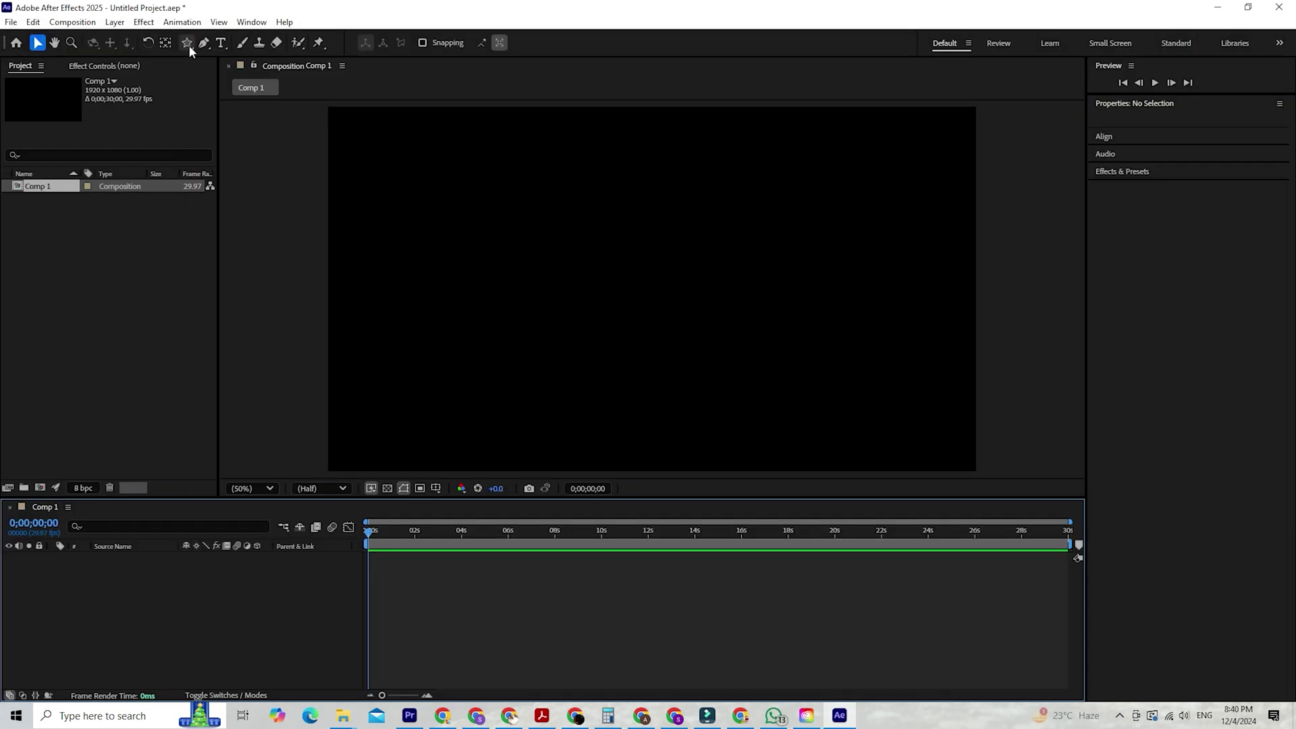
Draw a red five-point star and move it to the comp's lower left
{"action": "left_click", "coordinate": [187, 43]}
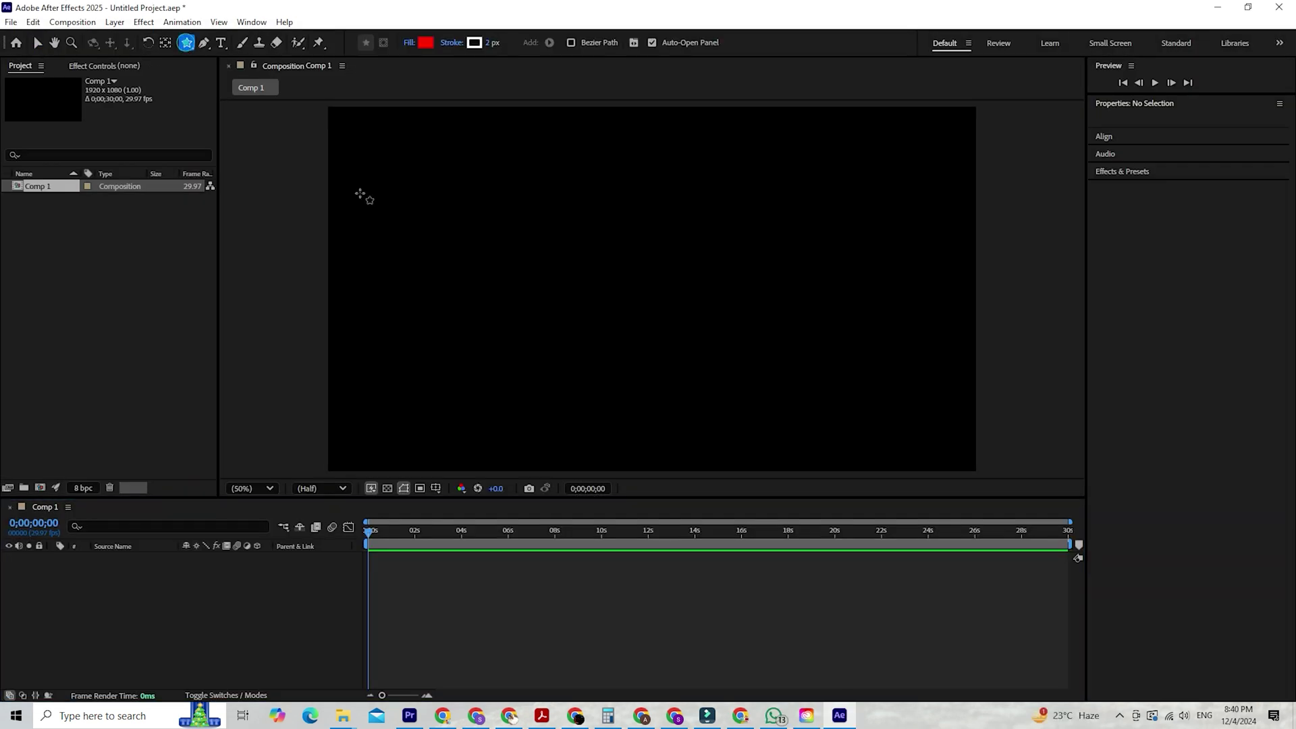
{"action": "left_click_drag", "start_coordinate": [420, 179], "coordinate": [417, 209]}
{"action": "left_click", "coordinate": [40, 43]}
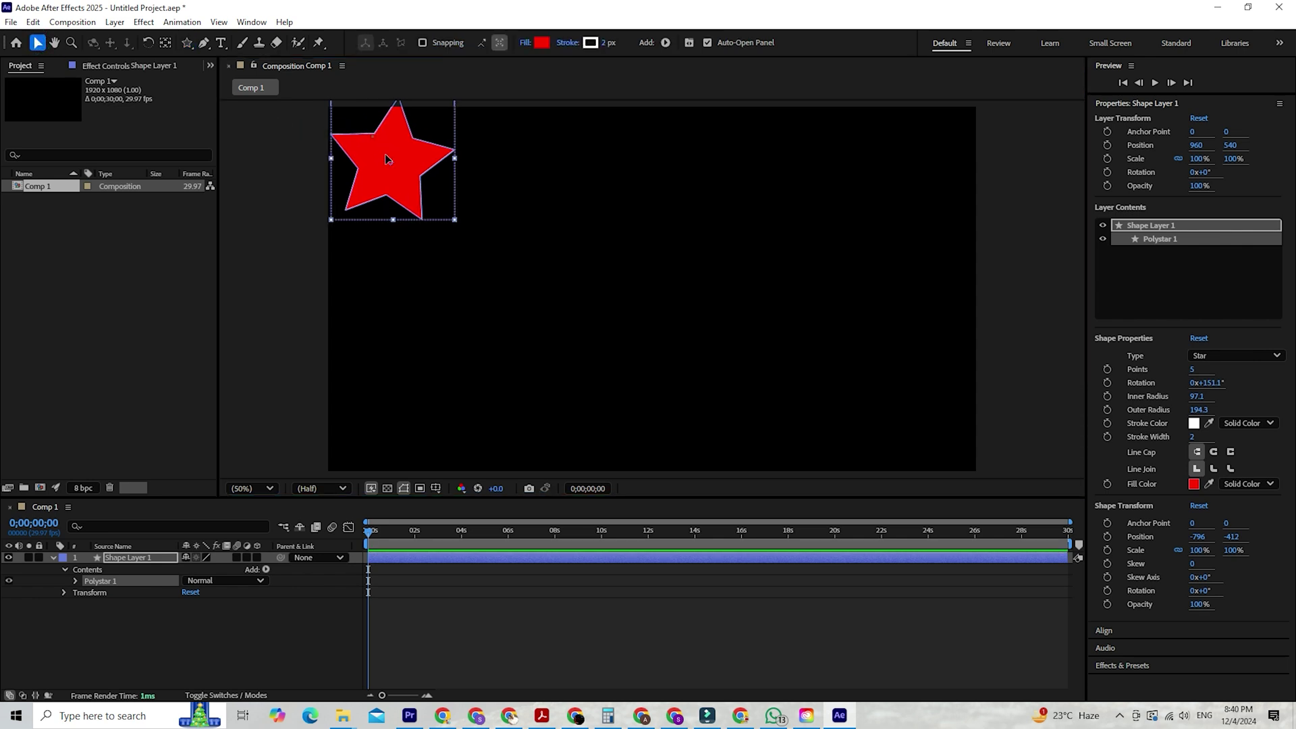
{"action": "left_click_drag", "start_coordinate": [370, 145], "coordinate": [388, 385]}
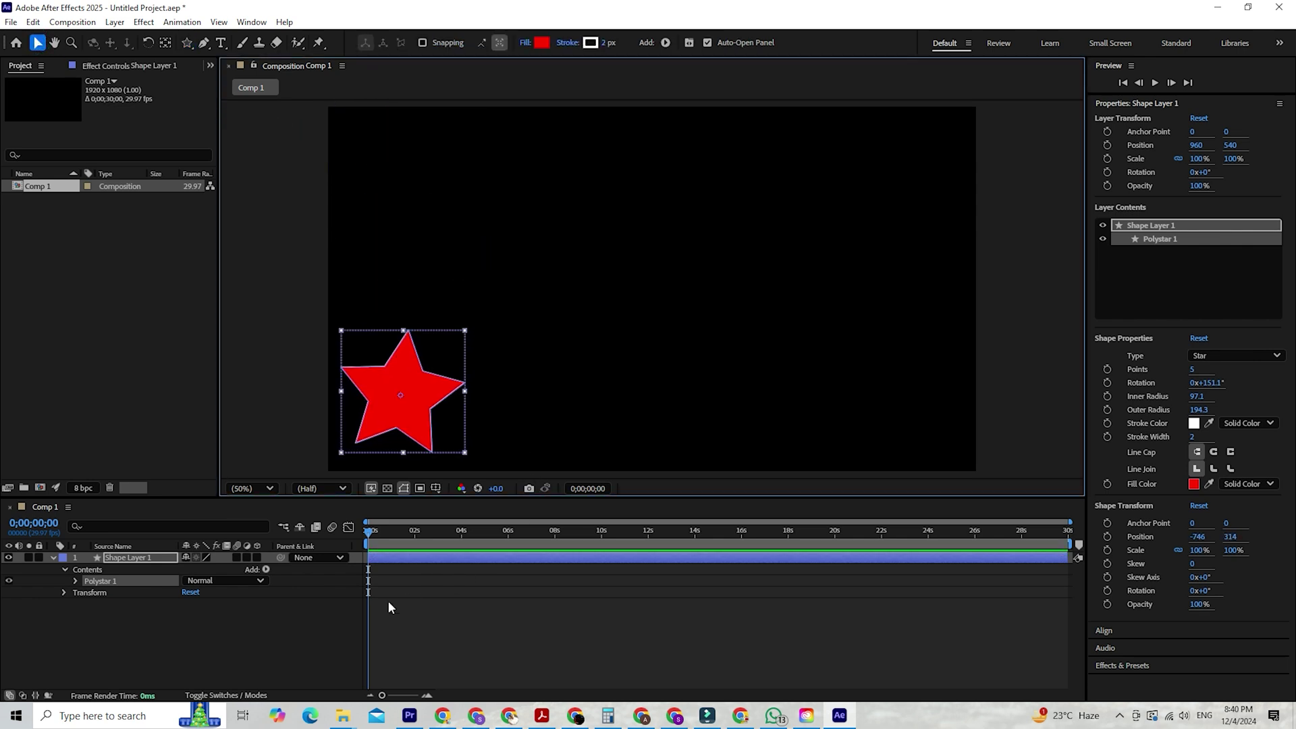
Set a Position keyframe on the star layer at the start and open its keyframe options
{"action": "left_click", "coordinate": [64, 592]}
{"action": "left_click", "coordinate": [87, 615]}
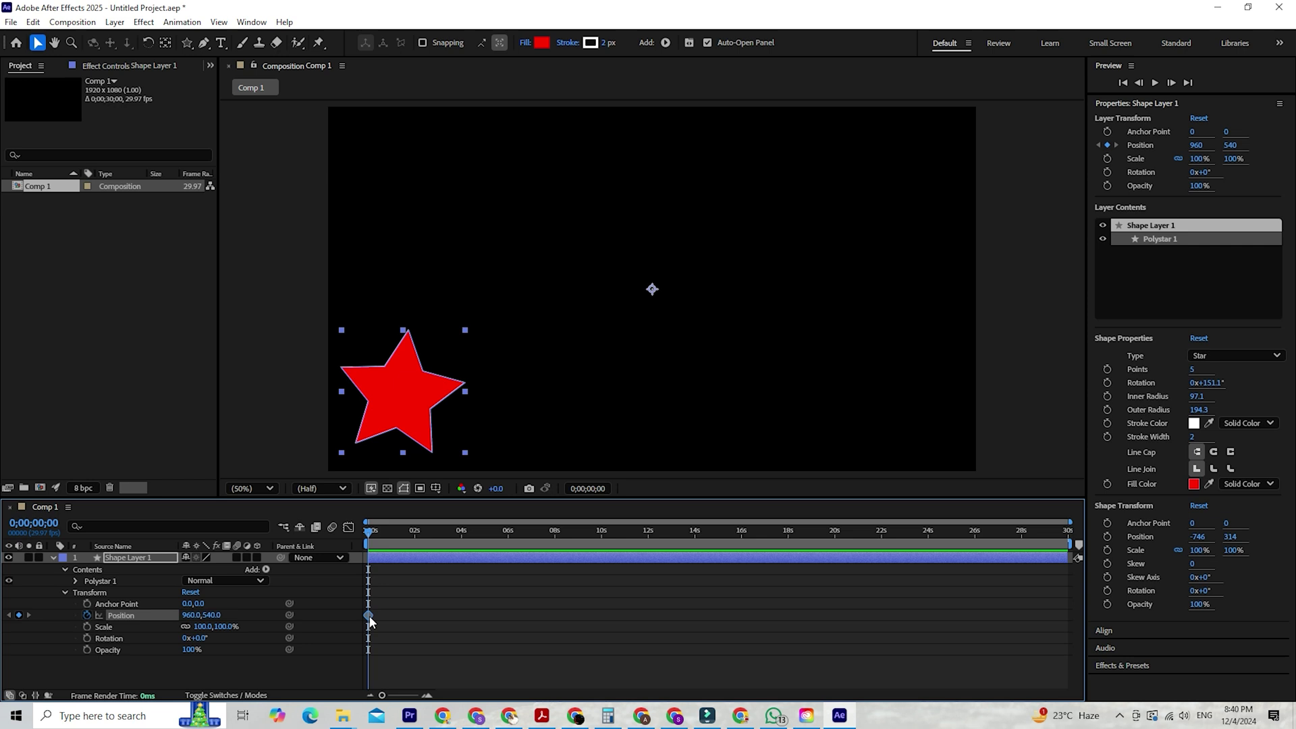
{"action": "right_click", "coordinate": [370, 615]}
{"action": "mouse_move", "coordinate": [439, 614]}
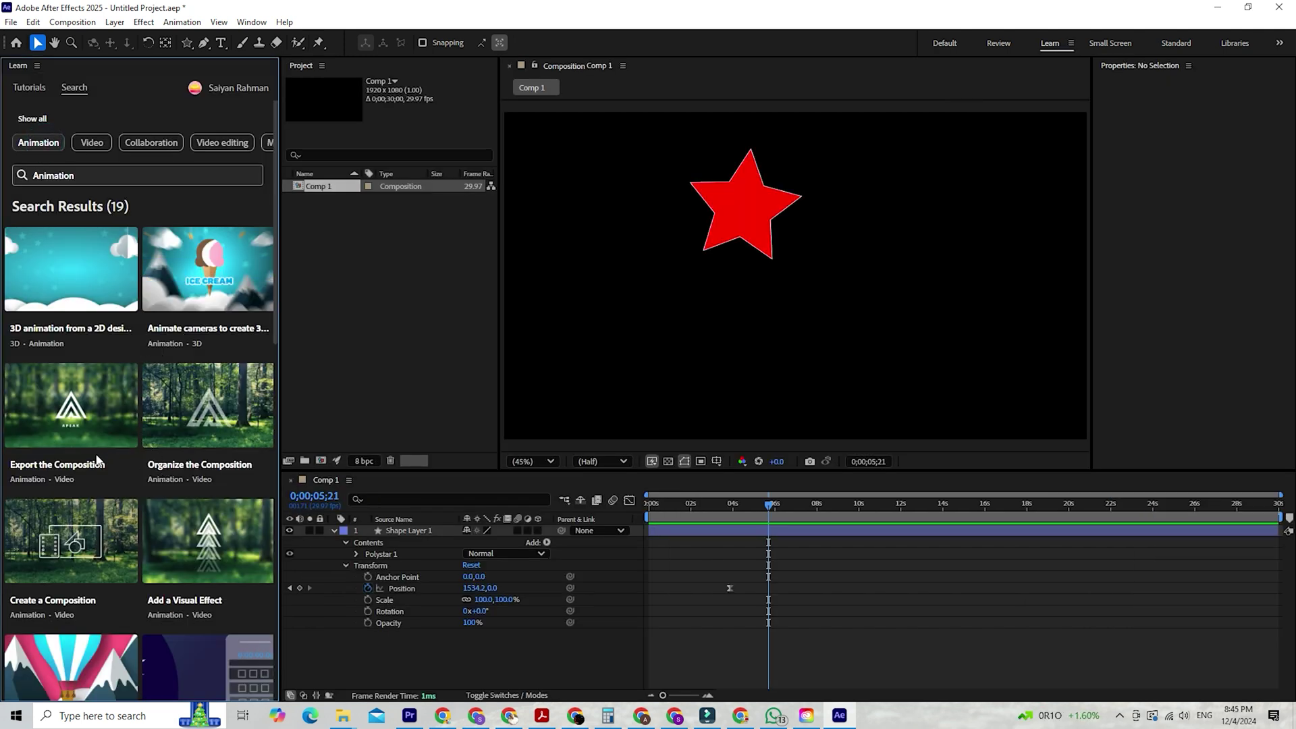
Scroll the Learn panel's Animation results to the keyframe and hummingbird tutorials
{"action": "mouse_move", "coordinate": [77, 445]}
{"action": "scroll", "coordinate": [207, 363], "scroll_direction": "down", "scroll_amount": 9}
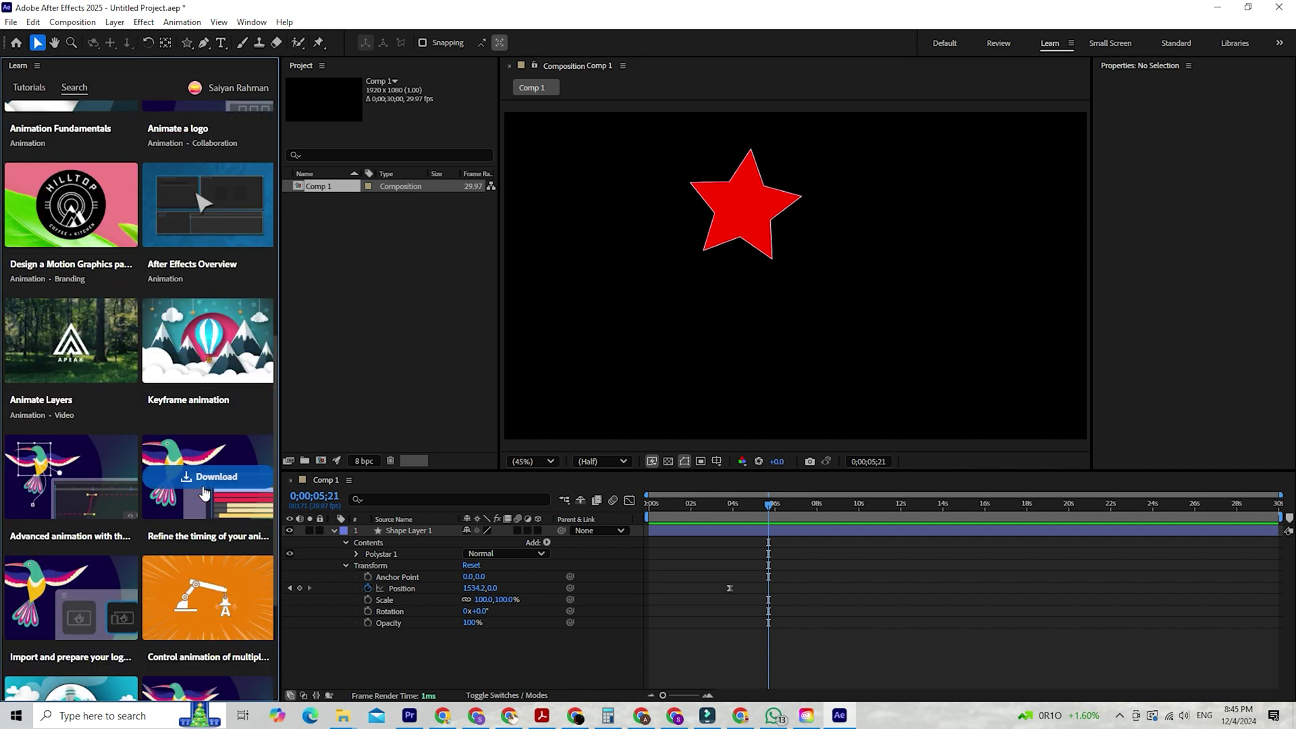
{"action": "mouse_move", "coordinate": [65, 502]}
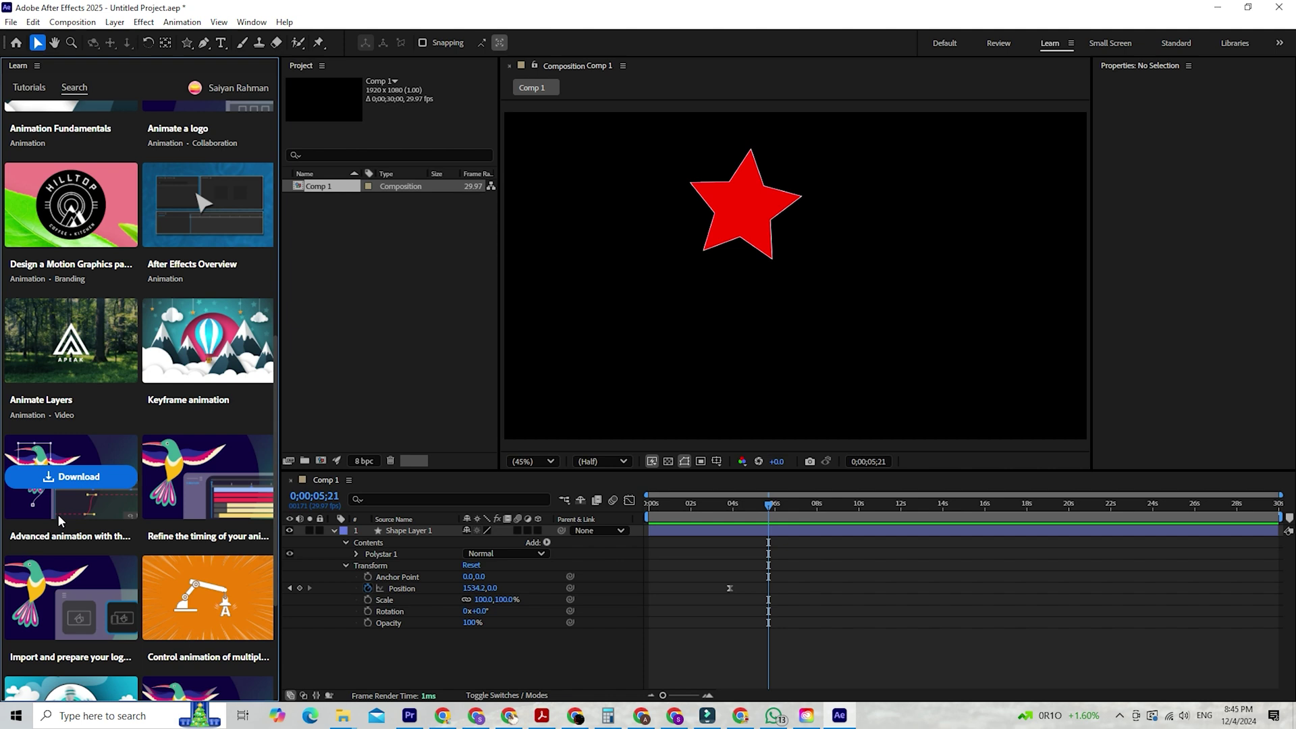
{"action": "scroll", "coordinate": [61, 520], "scroll_direction": "down", "scroll_amount": 3}
Draw a tall red ellipse right of the star and a long thin ellipse below it
{"action": "mouse_move", "coordinate": [201, 385]}
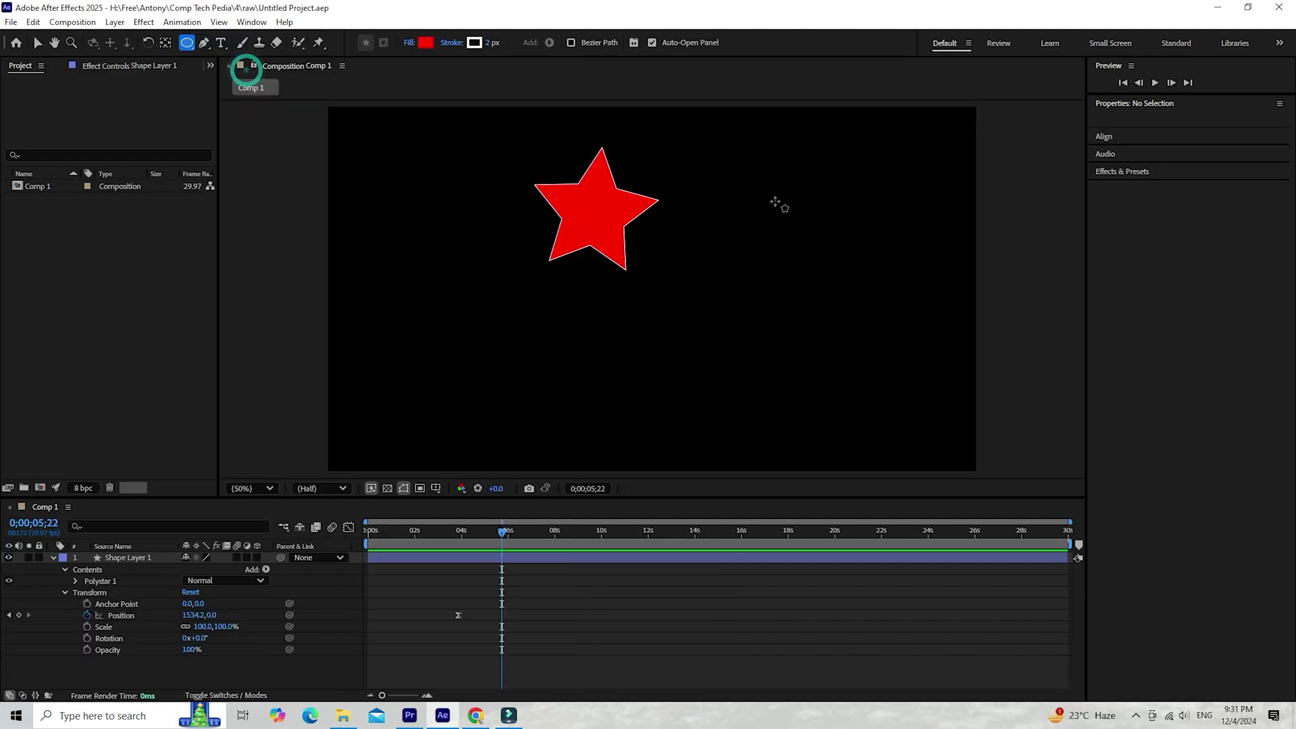
{"action": "left_click_drag", "start_coordinate": [821, 203], "coordinate": [891, 427]}
{"action": "left_click_drag", "start_coordinate": [419, 373], "coordinate": [719, 373]}
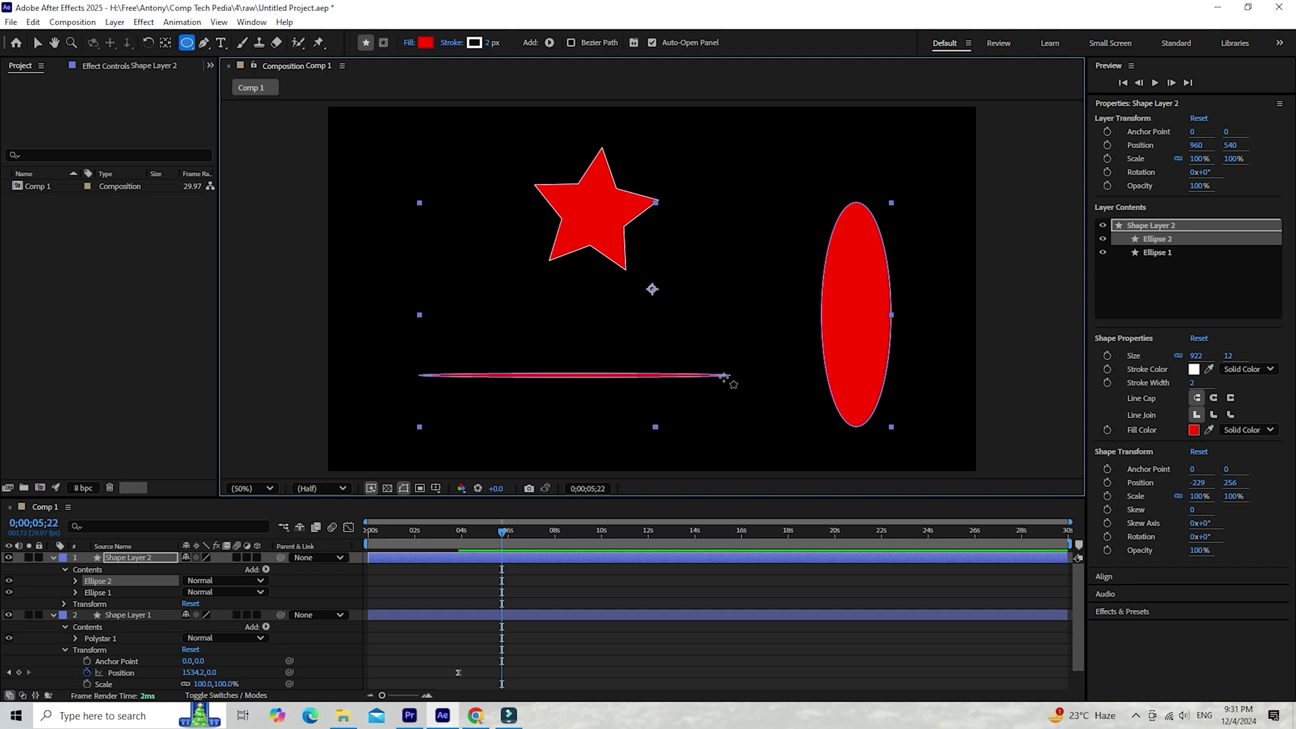
{"action": "left_click_drag", "start_coordinate": [187, 43], "coordinate": [250, 94]}
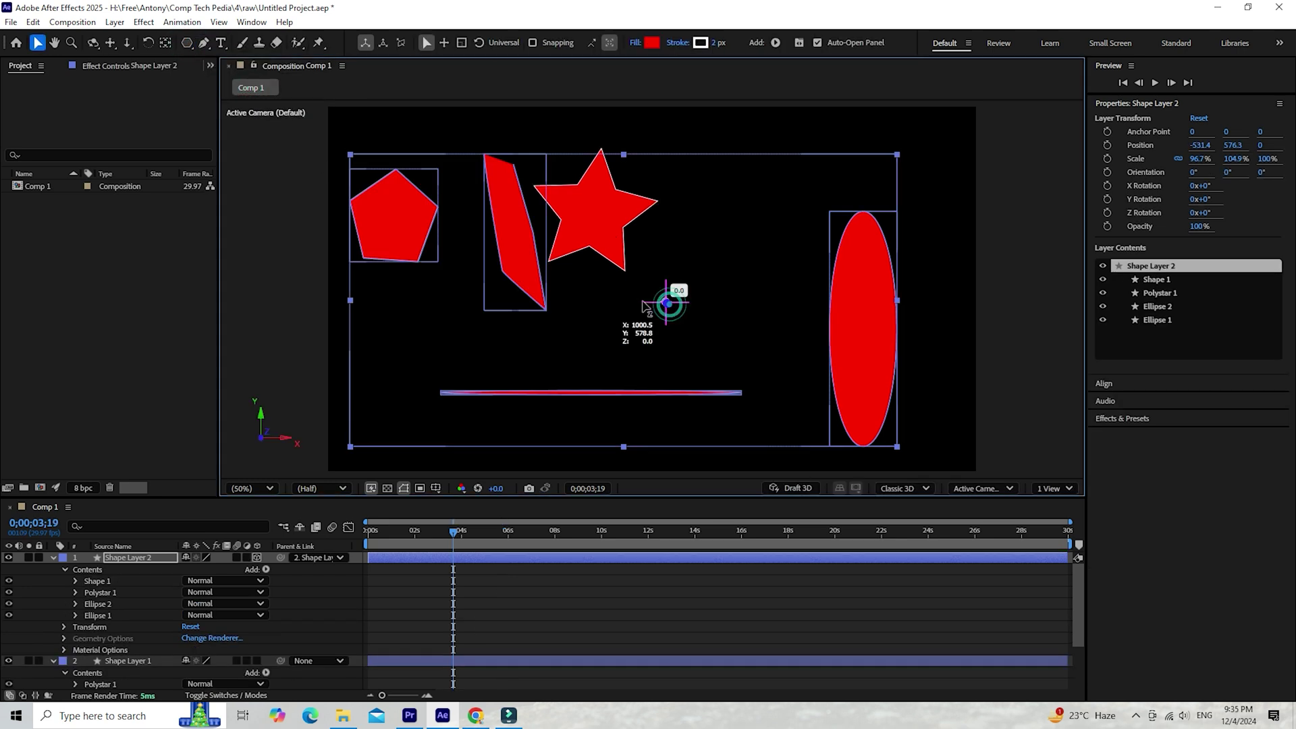
Push Shape Layer 2 back in depth, tilt it in 3D, and spin it around Z
{"action": "left_click_drag", "start_coordinate": [672, 306], "coordinate": [661, 309]}
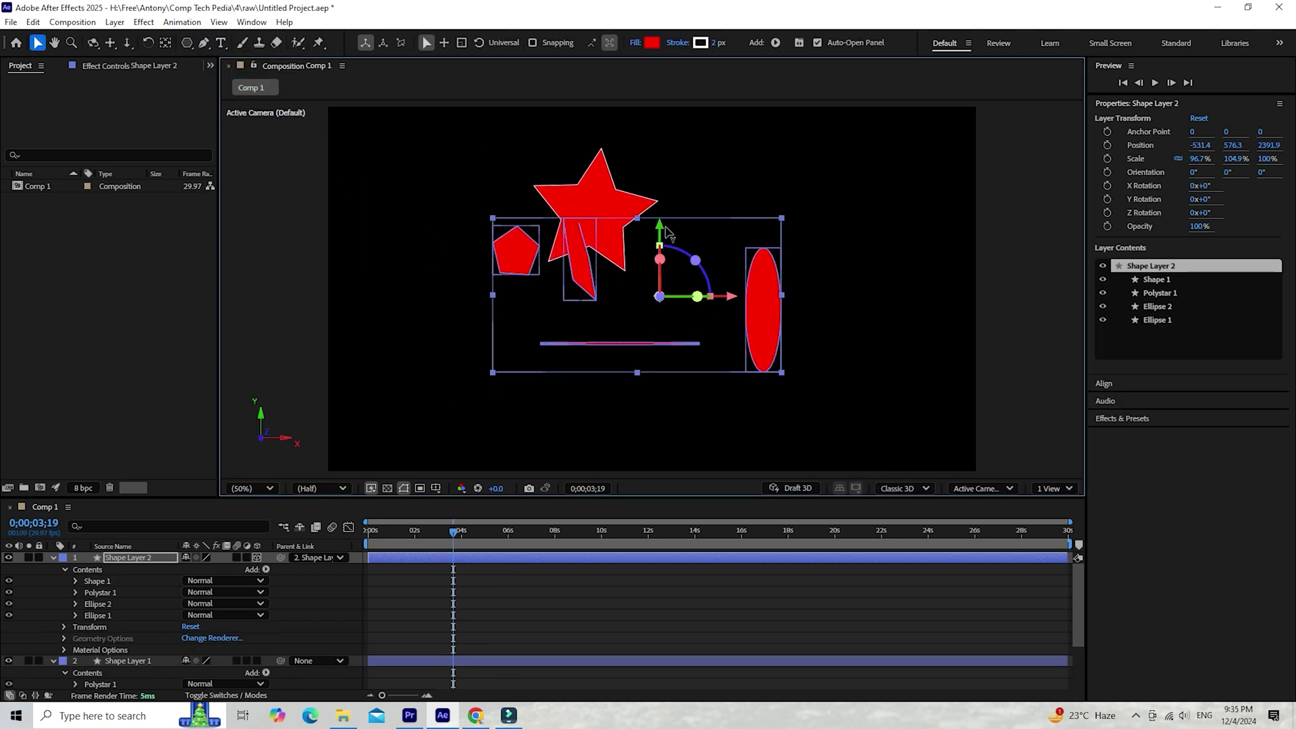
{"action": "left_click_drag", "start_coordinate": [666, 233], "coordinate": [792, 330]}
{"action": "left_click", "coordinate": [720, 304]}
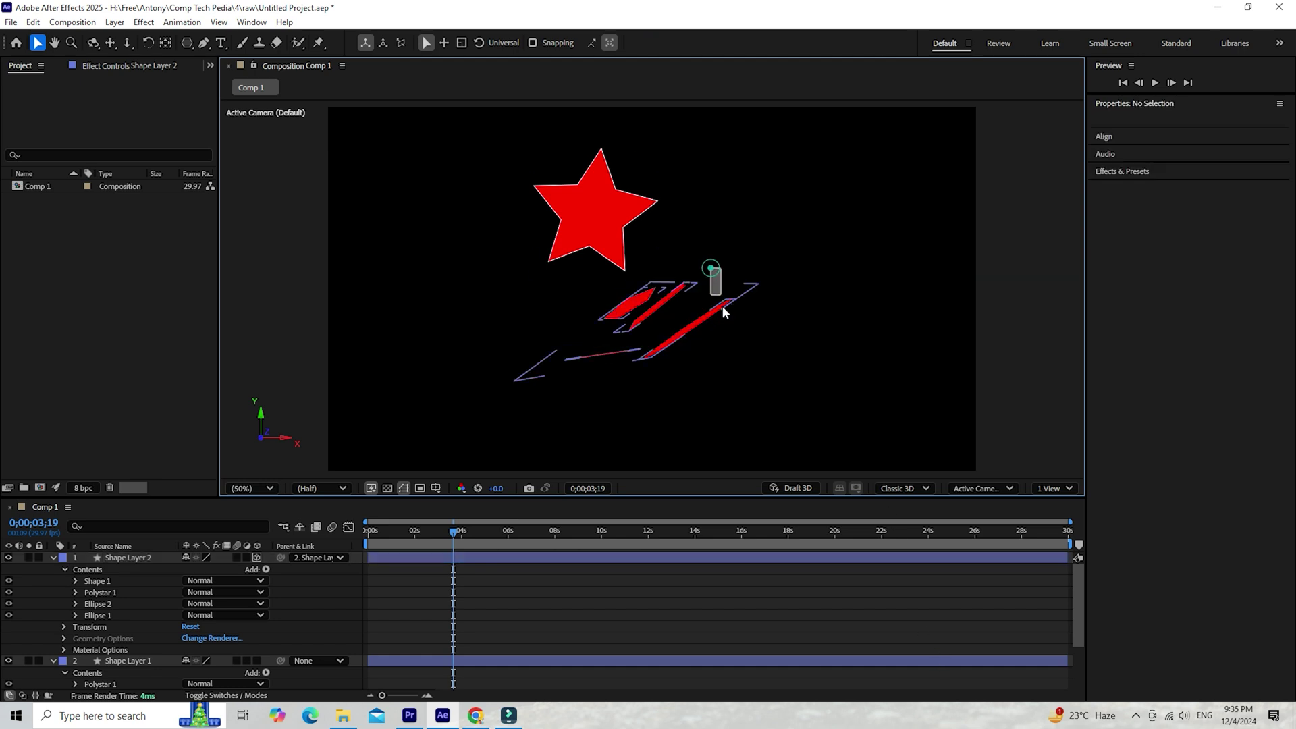
{"action": "left_click", "coordinate": [675, 316]}
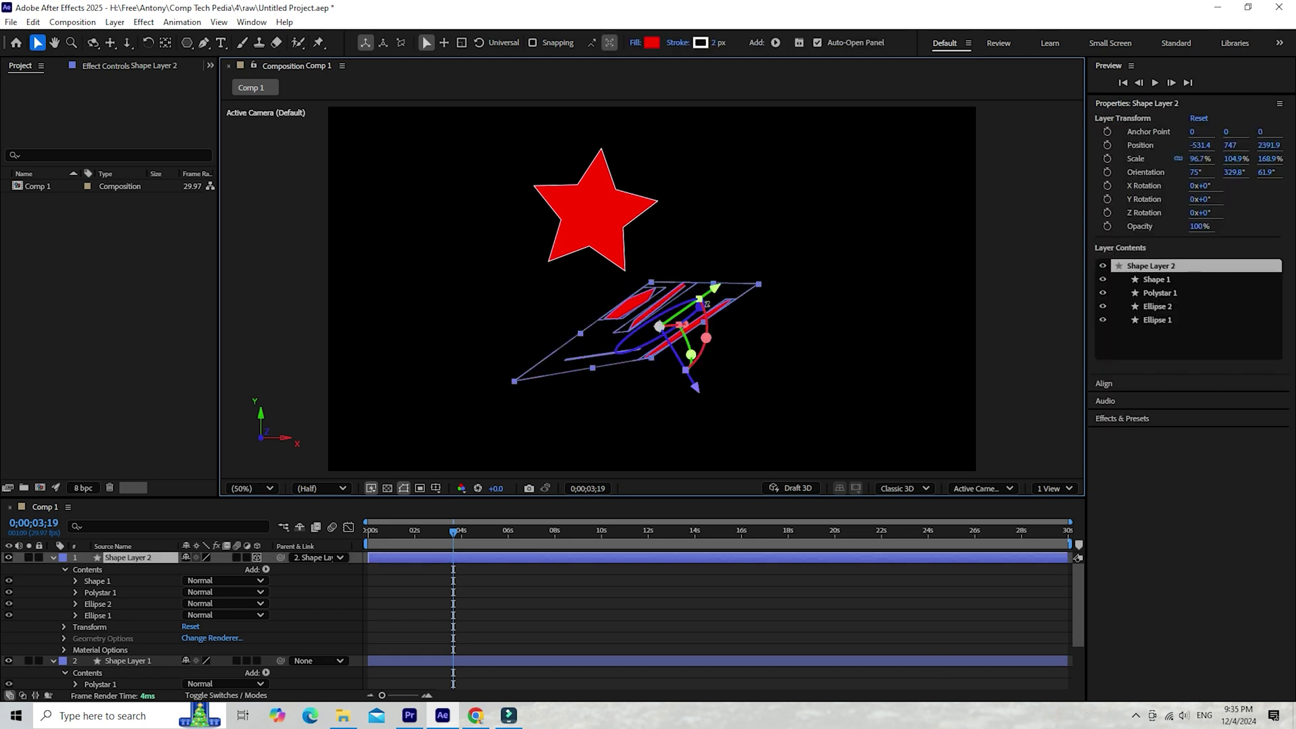
{"action": "left_click_drag", "start_coordinate": [706, 303], "coordinate": [443, 214]}
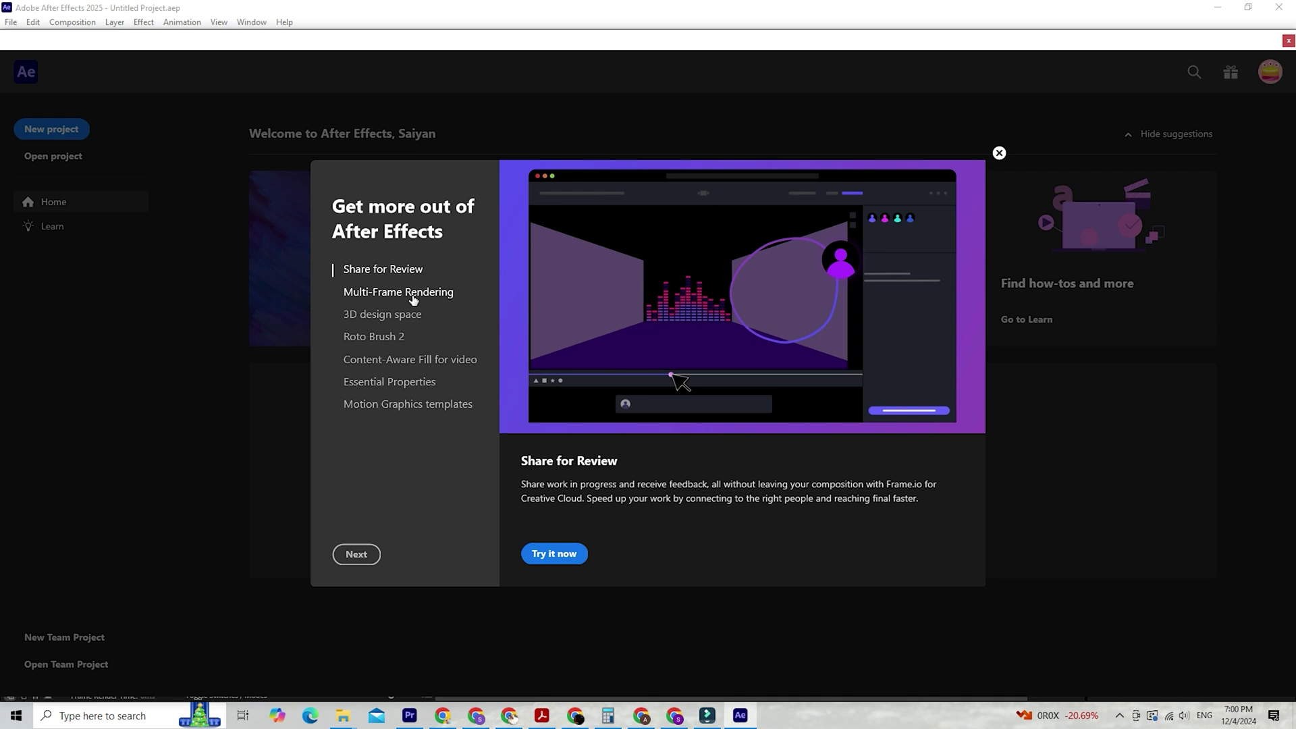
Back in Comp 1, pan the view around the shapes and move the current time
{"action": "left_click", "coordinate": [413, 294]}
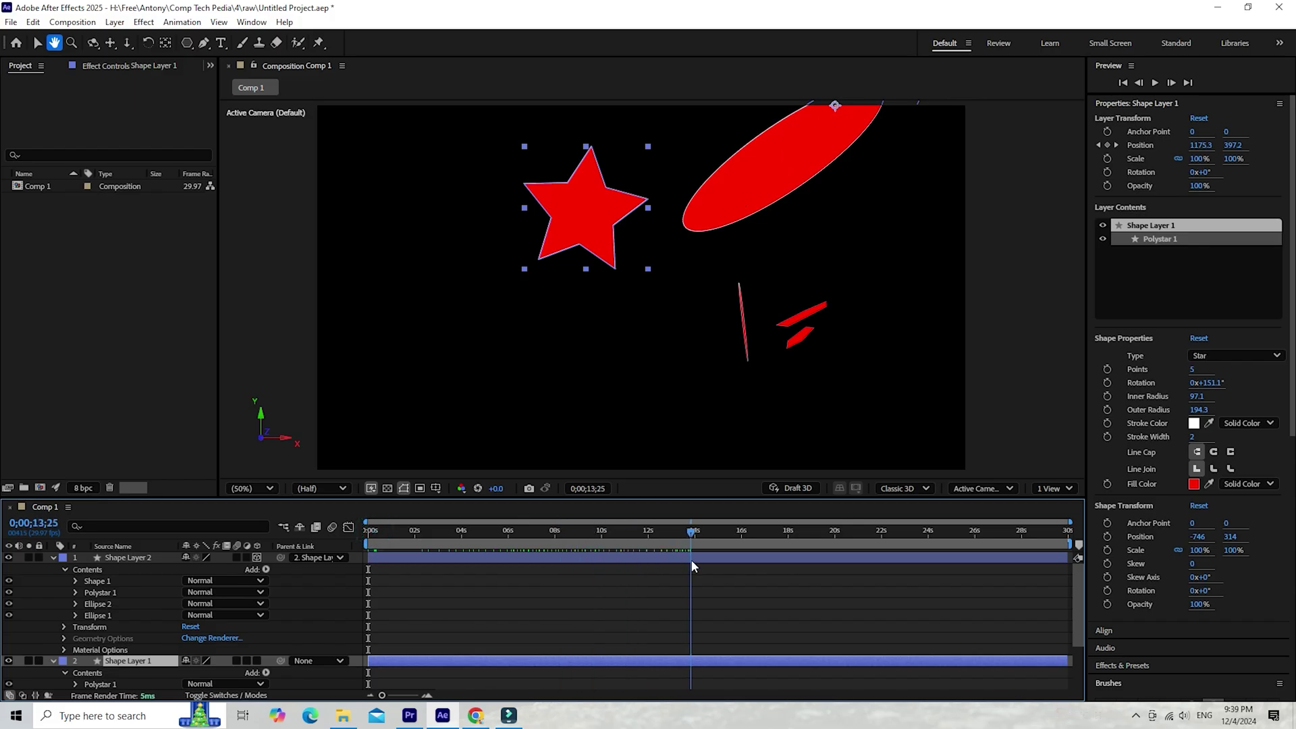
{"action": "left_click_drag", "start_coordinate": [752, 188], "coordinate": [515, 320]}
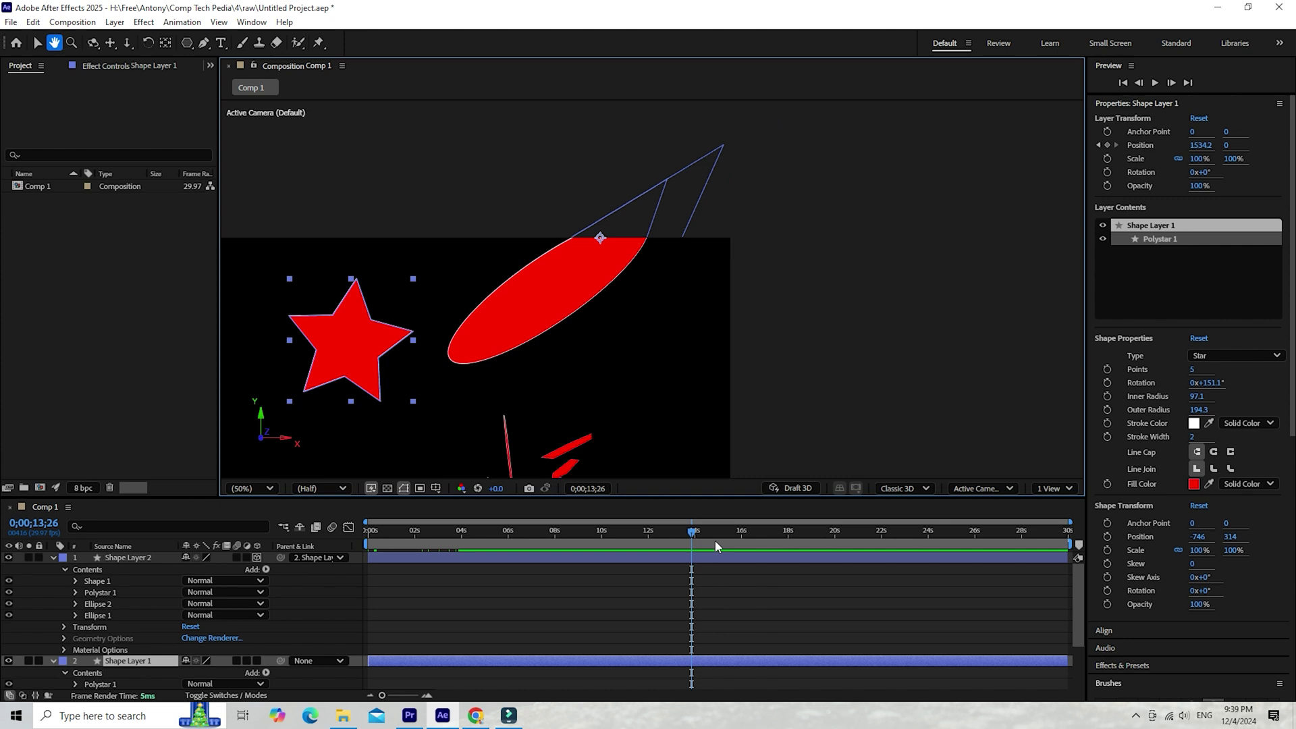
{"action": "left_click", "coordinate": [745, 532]}
{"action": "left_click_drag", "start_coordinate": [446, 423], "coordinate": [673, 267]}
{"action": "left_click", "coordinate": [37, 42]}
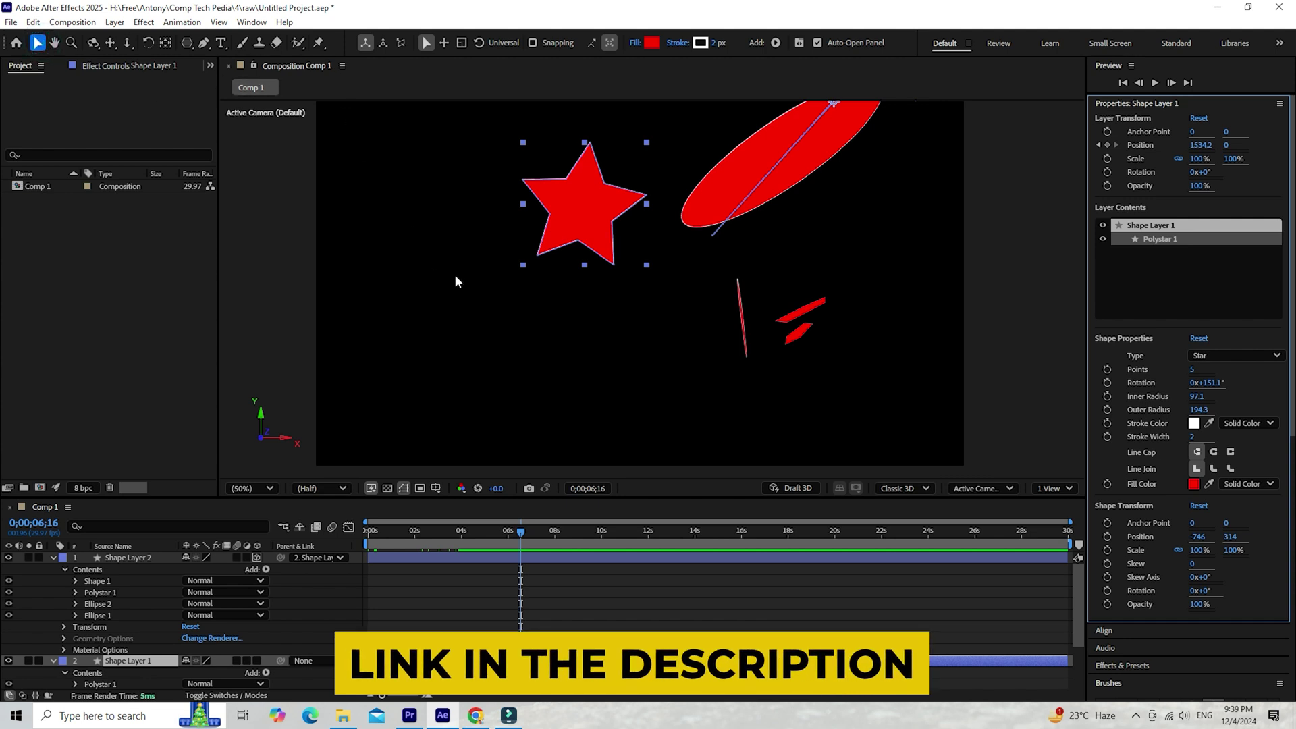
Show Shape Layer 2 as outlines only, then rotate and reposition it in 3D
{"action": "left_click", "coordinate": [149, 558]}
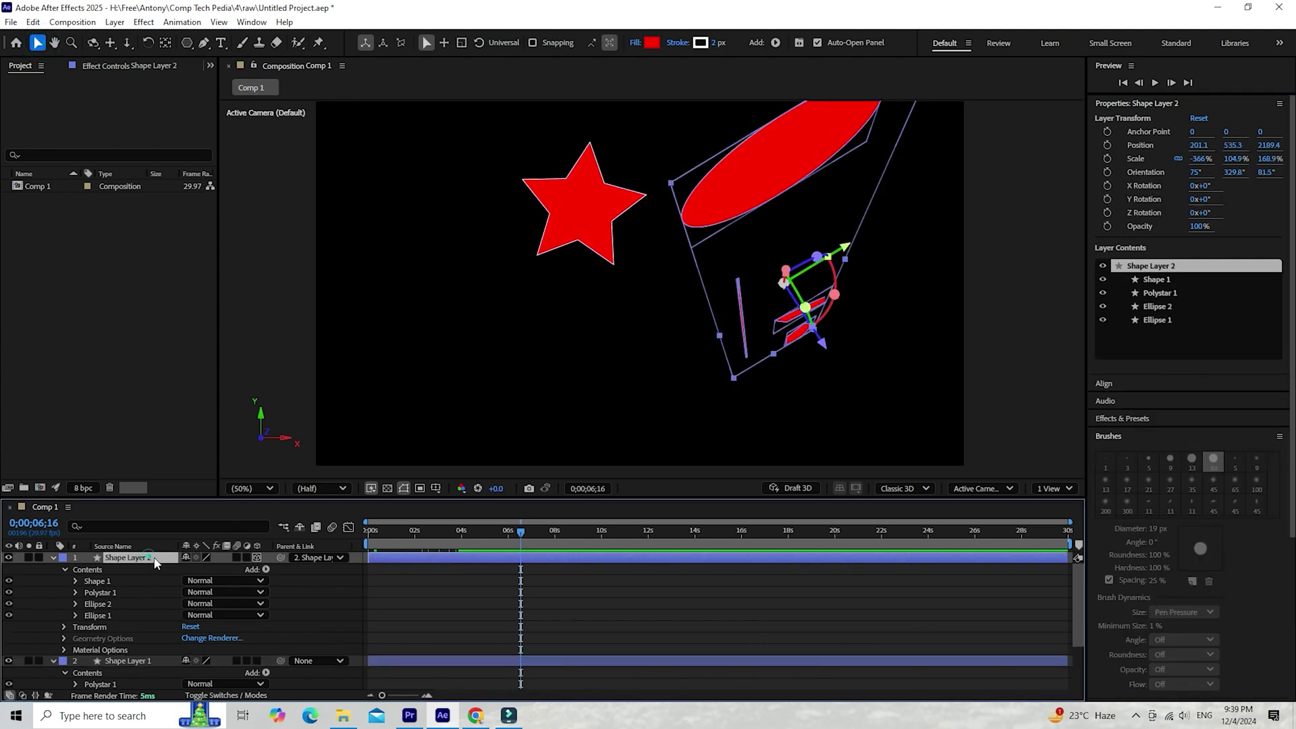
{"action": "left_click", "coordinate": [245, 556]}
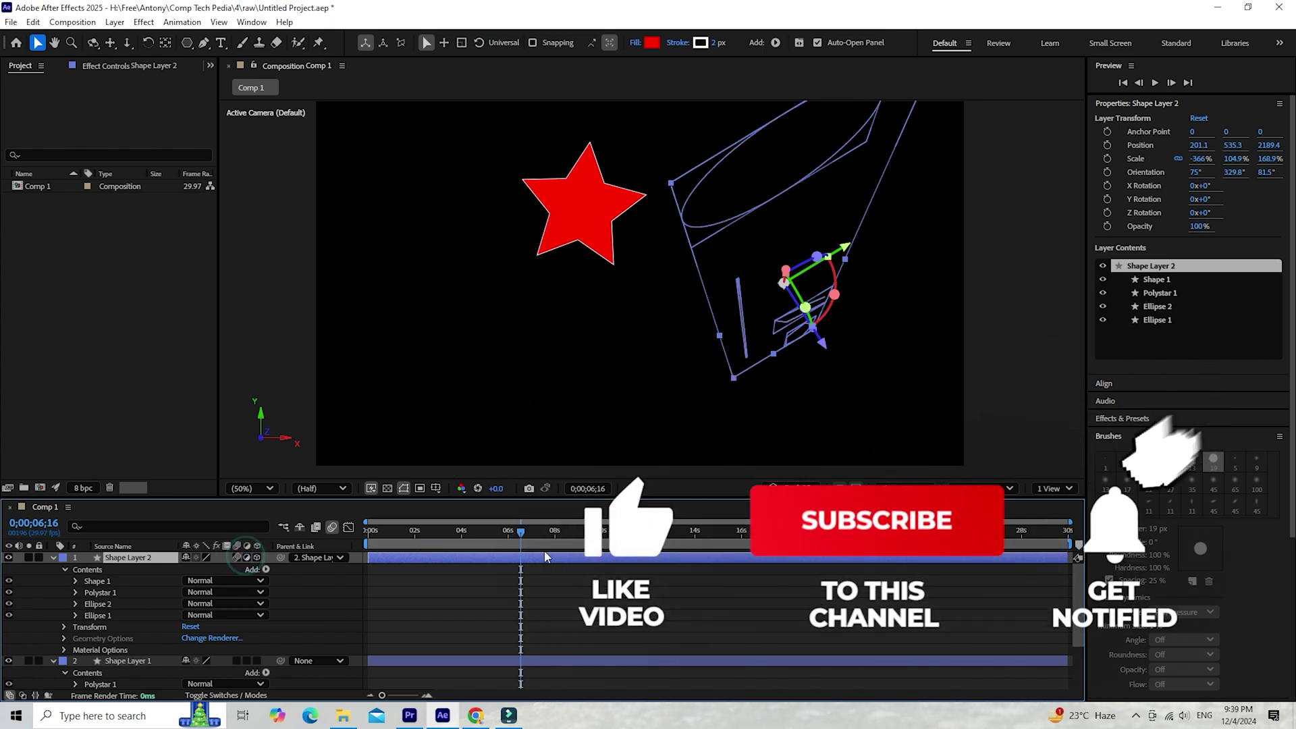
{"action": "left_click_drag", "start_coordinate": [834, 294], "coordinate": [841, 377]}
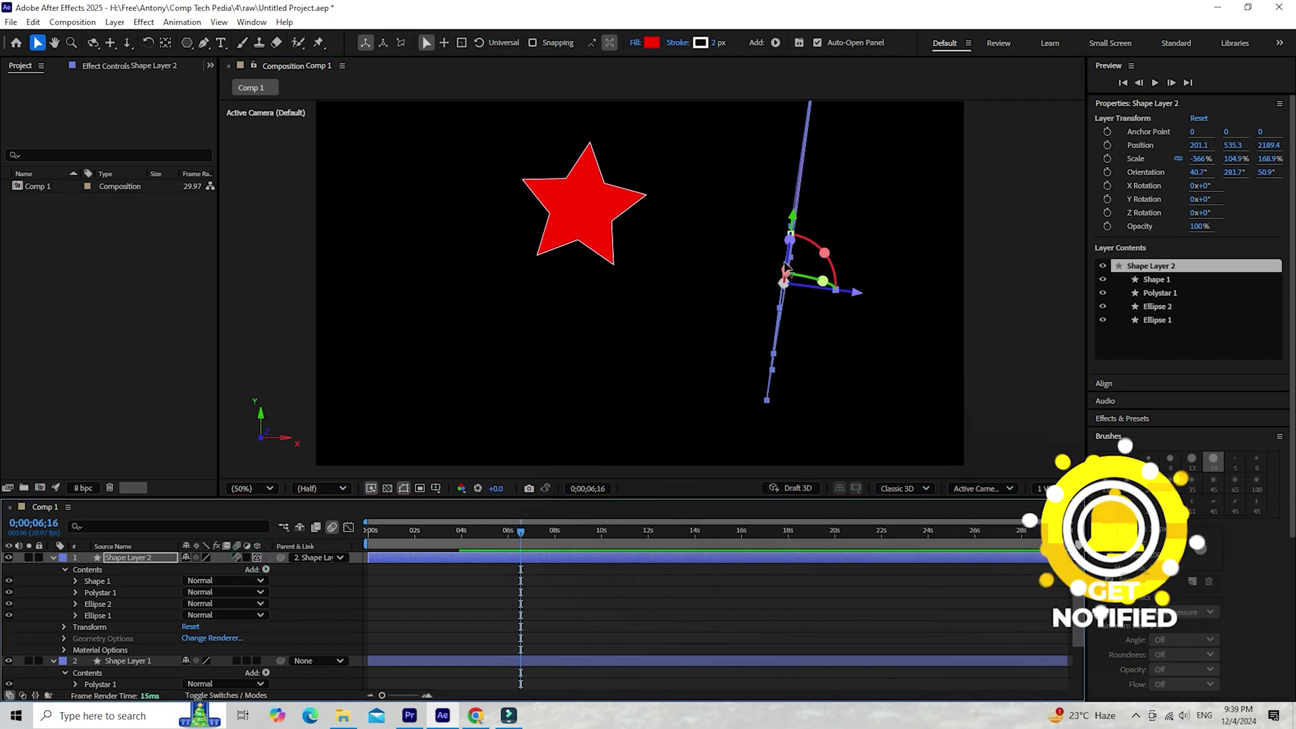
{"action": "left_click_drag", "start_coordinate": [795, 290], "coordinate": [725, 274]}
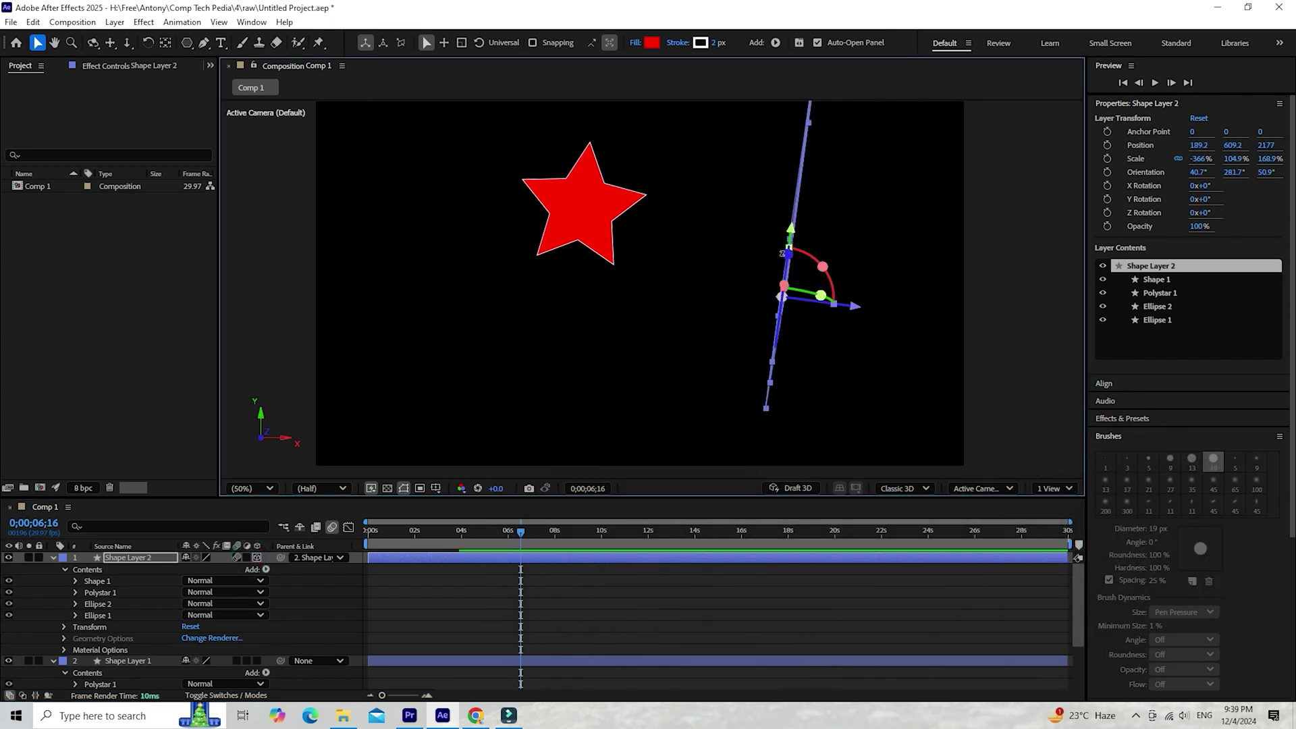
{"action": "left_click", "coordinate": [798, 283]}
{"action": "left_click", "coordinate": [787, 282]}
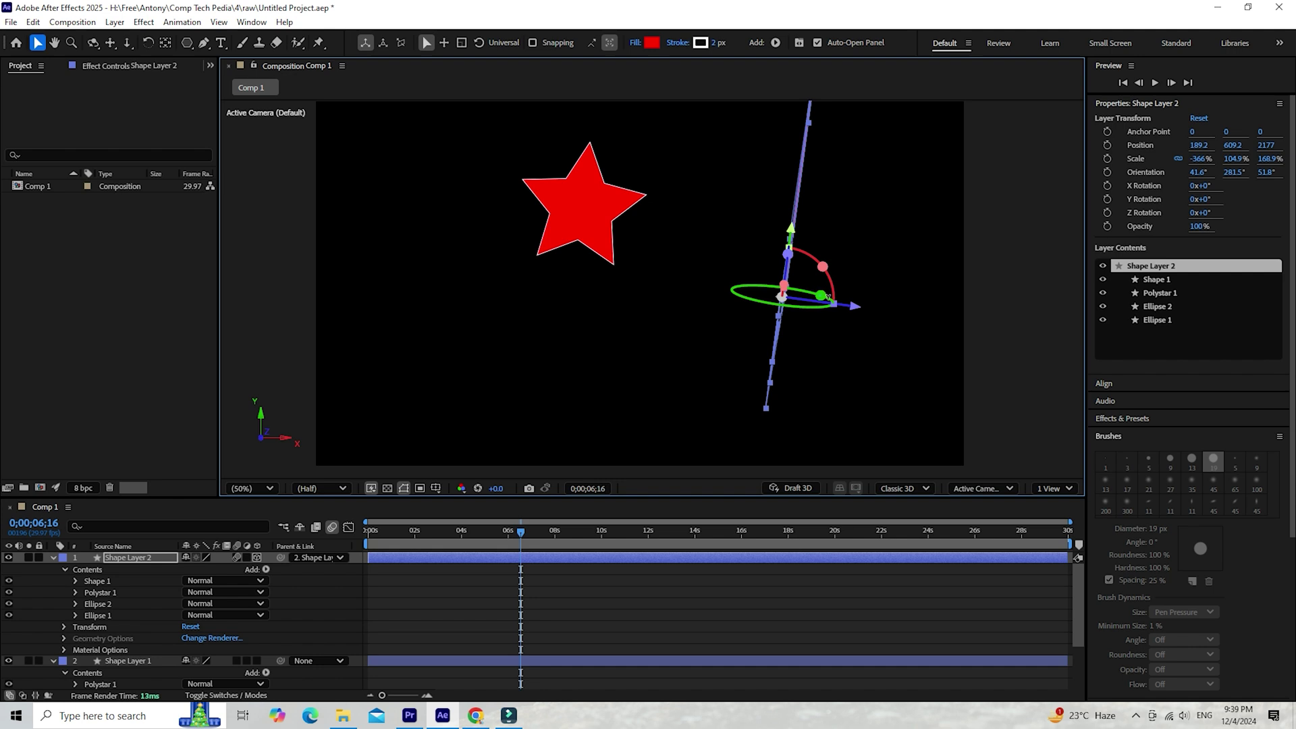